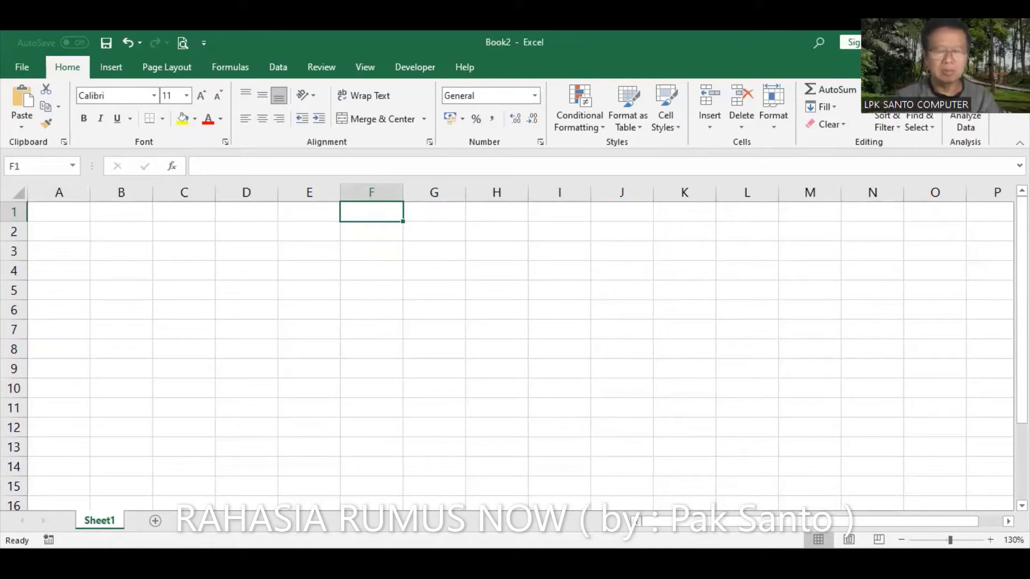
- Enter the formula =NOW() in cell F1 to return the current date and time
text(=N)
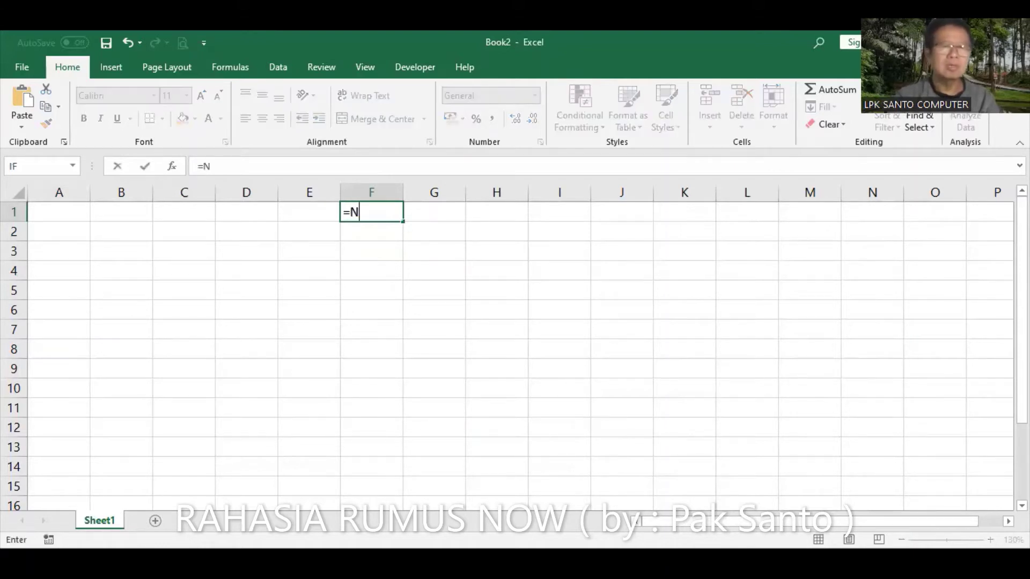
text(OW)
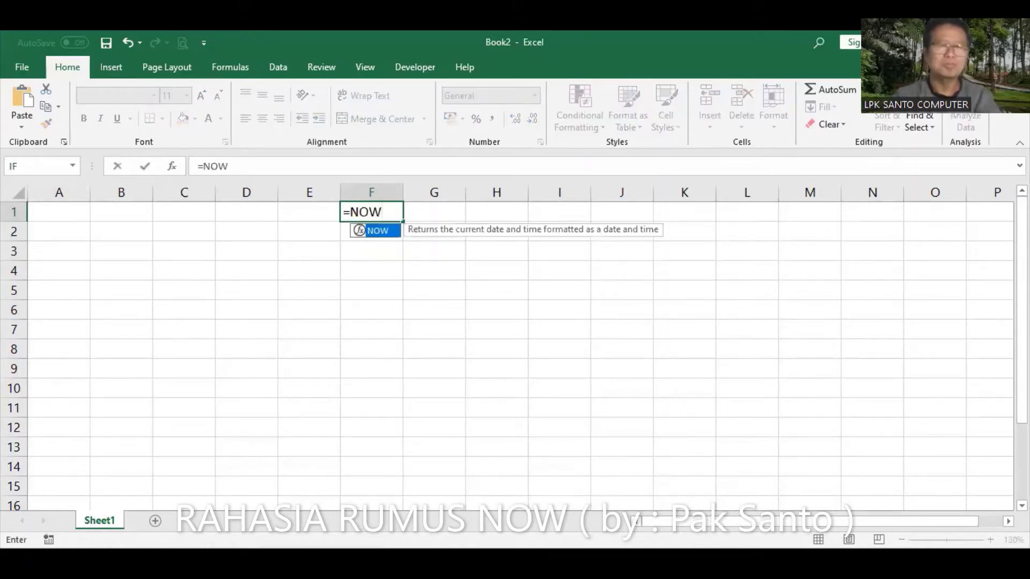
text(())
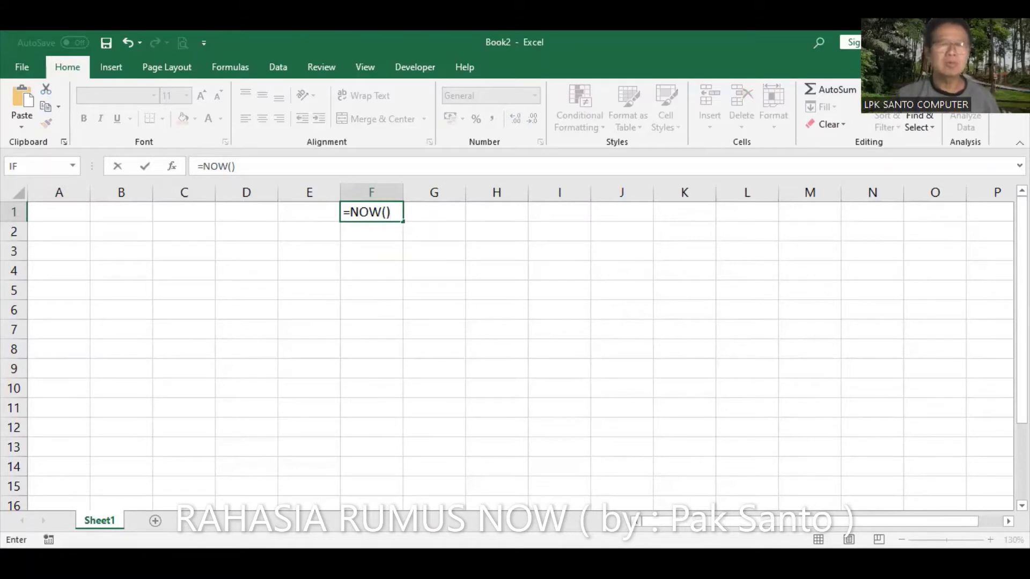
key(Return)
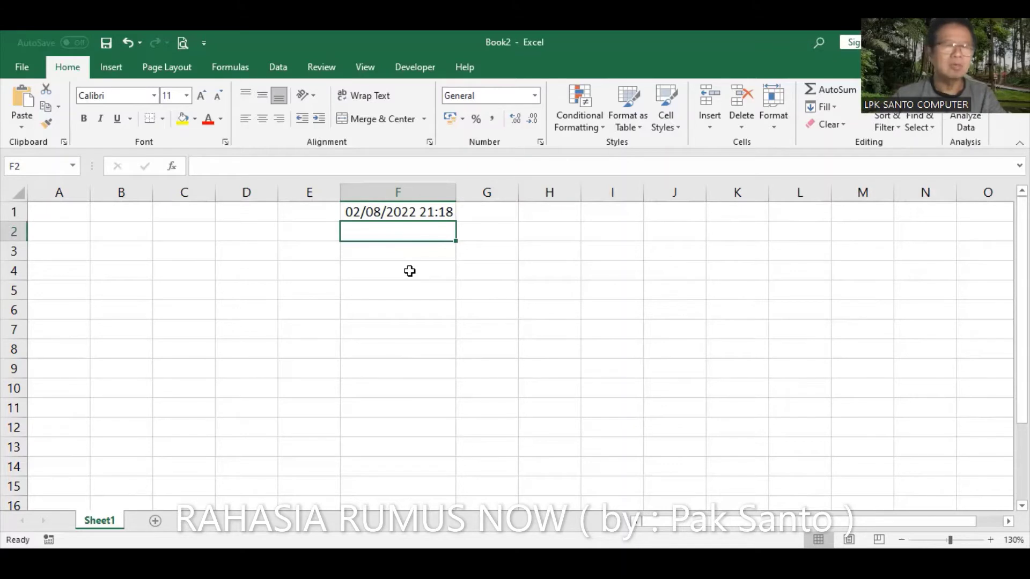
- Enter a second =NOW() formula in cell H1 on the same row
click(548, 214)
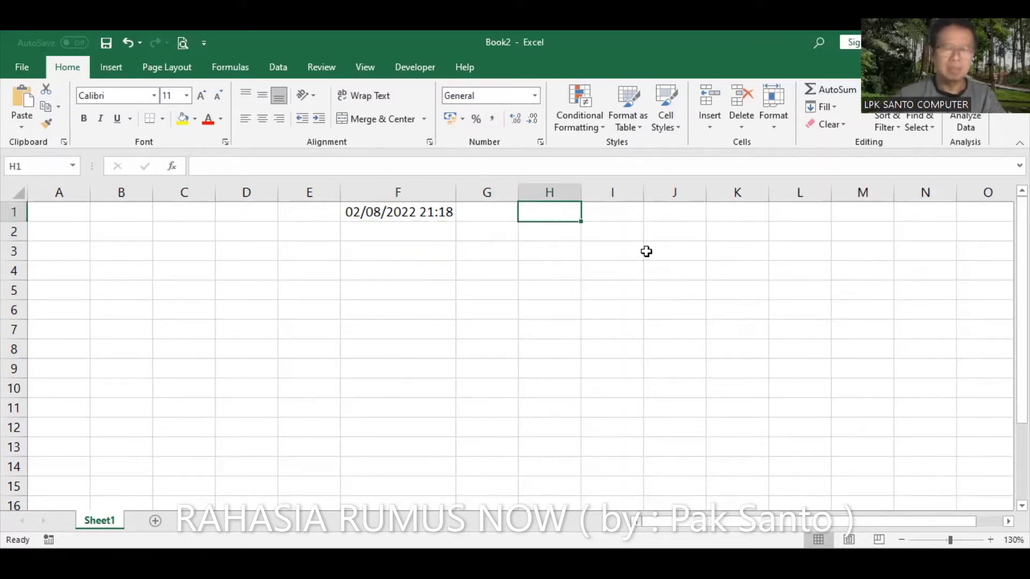
text(=N)
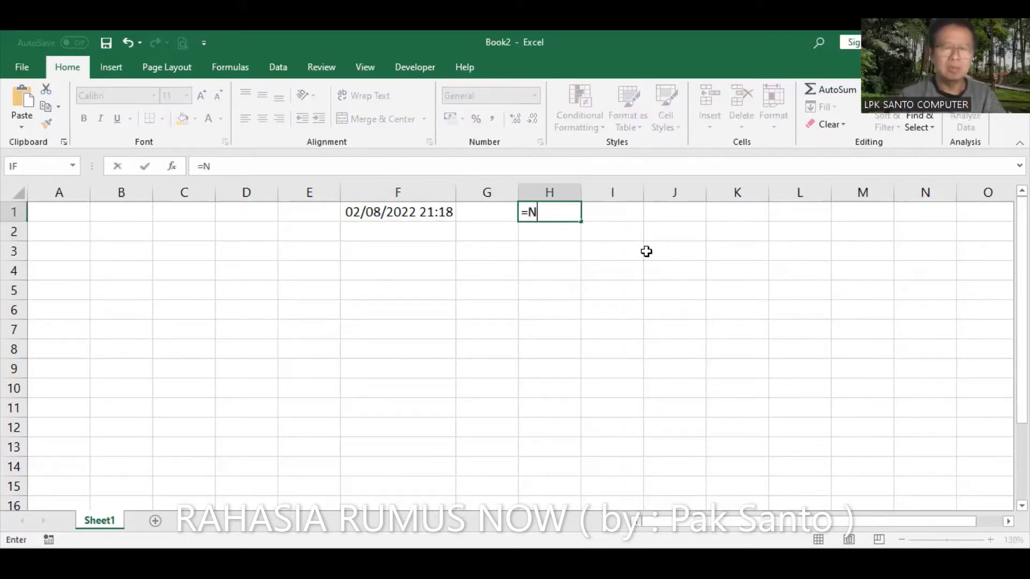
text(OW())
key(Return)
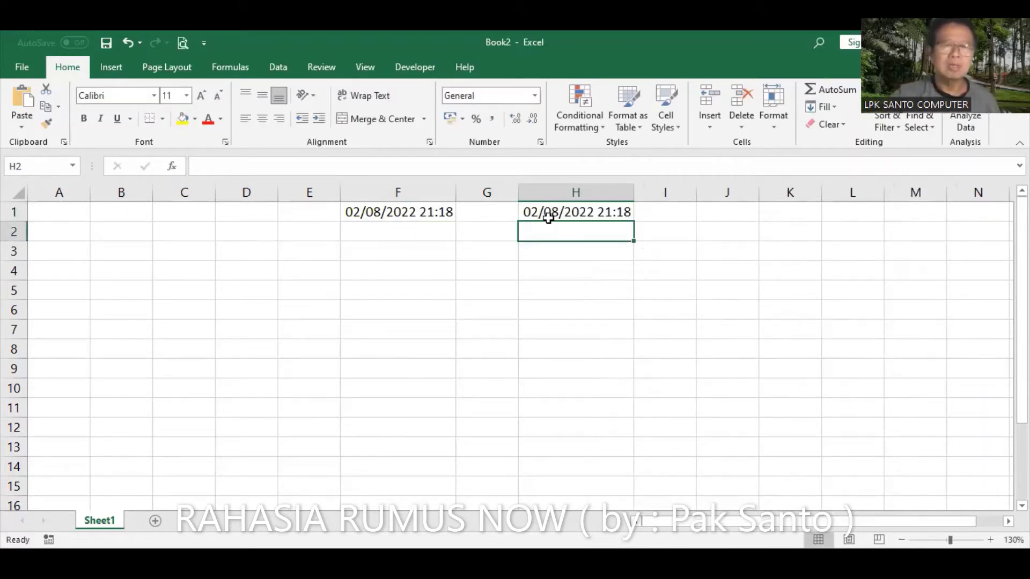
- Apply the Comma Style number format to the =NOW() cell H1 so it displays as a number
click(412, 213)
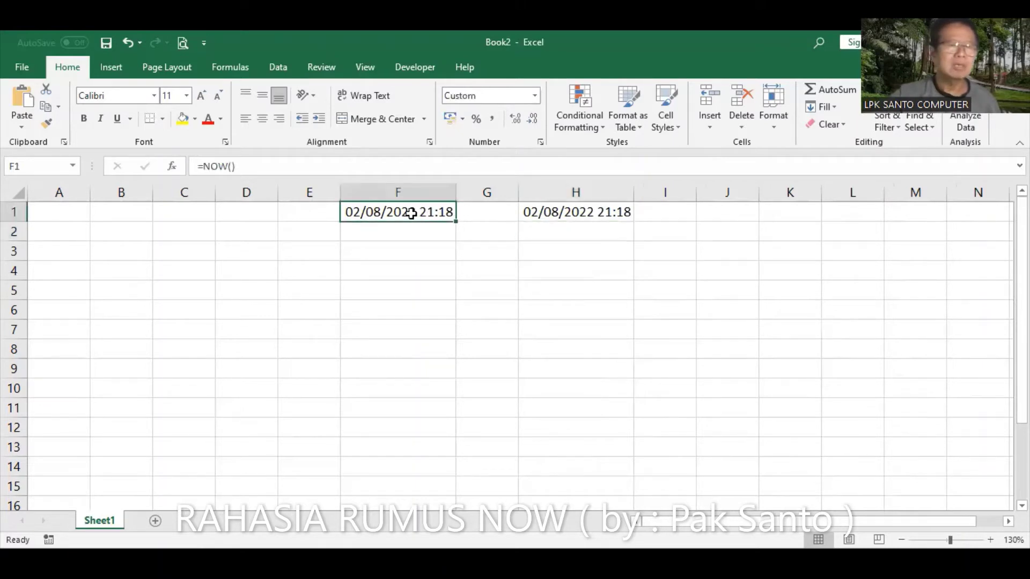
click(576, 210)
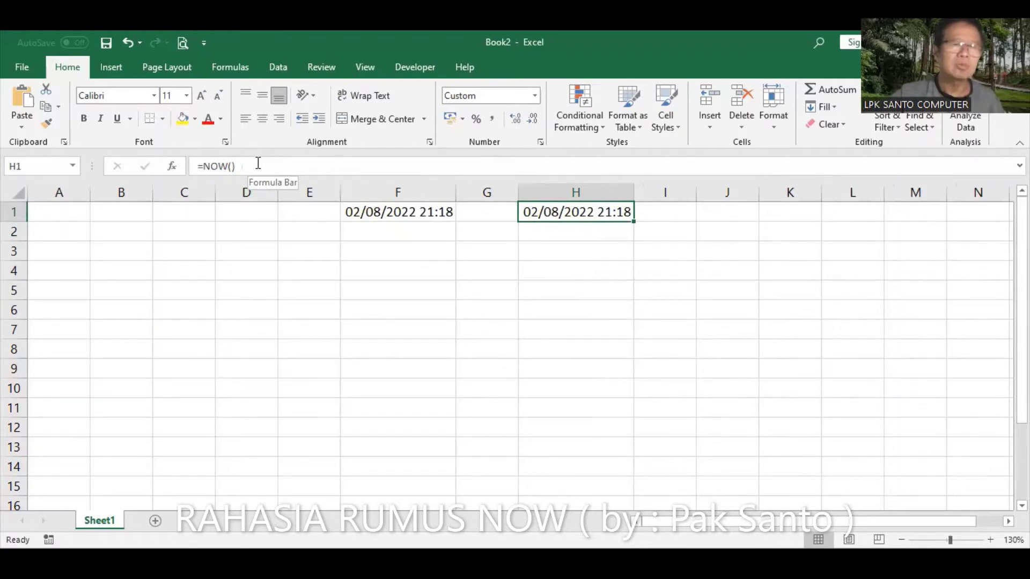
click(490, 122)
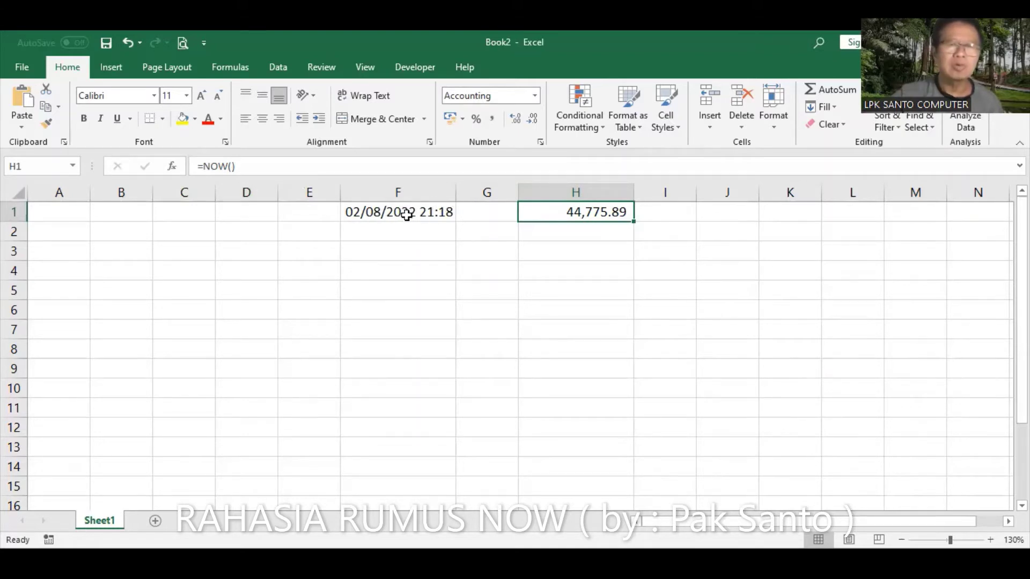
- Enter the formula =NOW() in cell F3
click(407, 251)
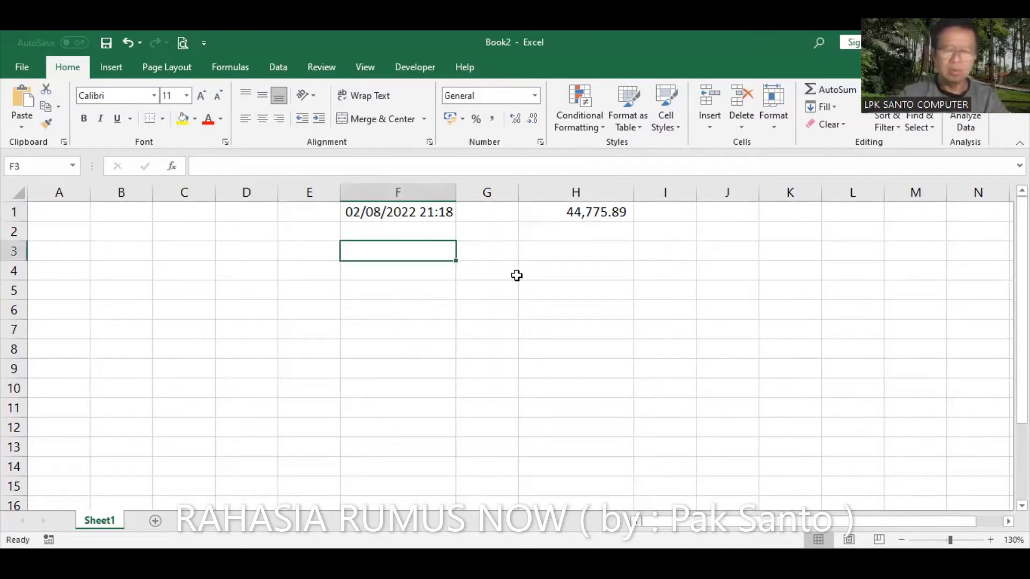
text(=)
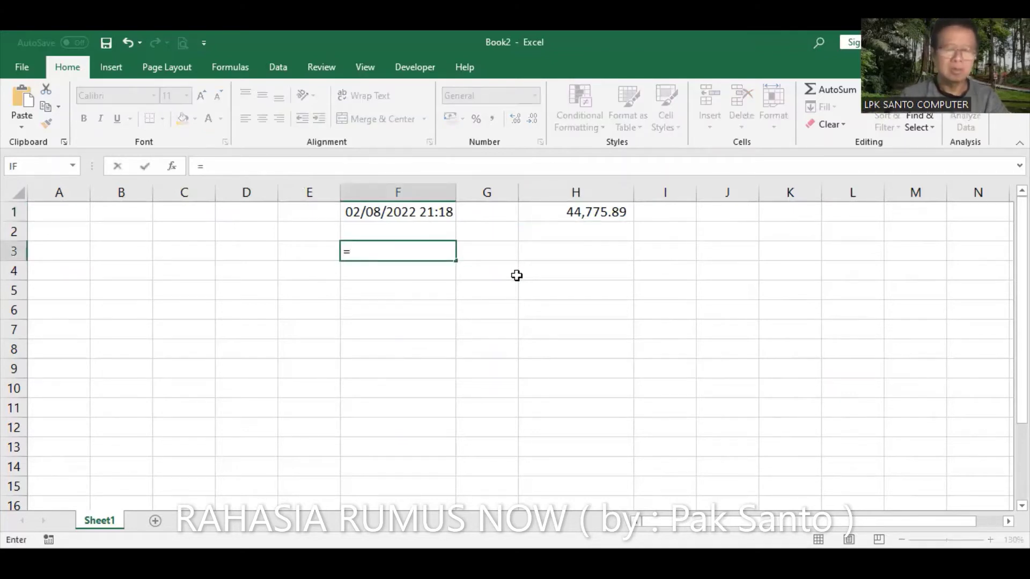
text(NOW())
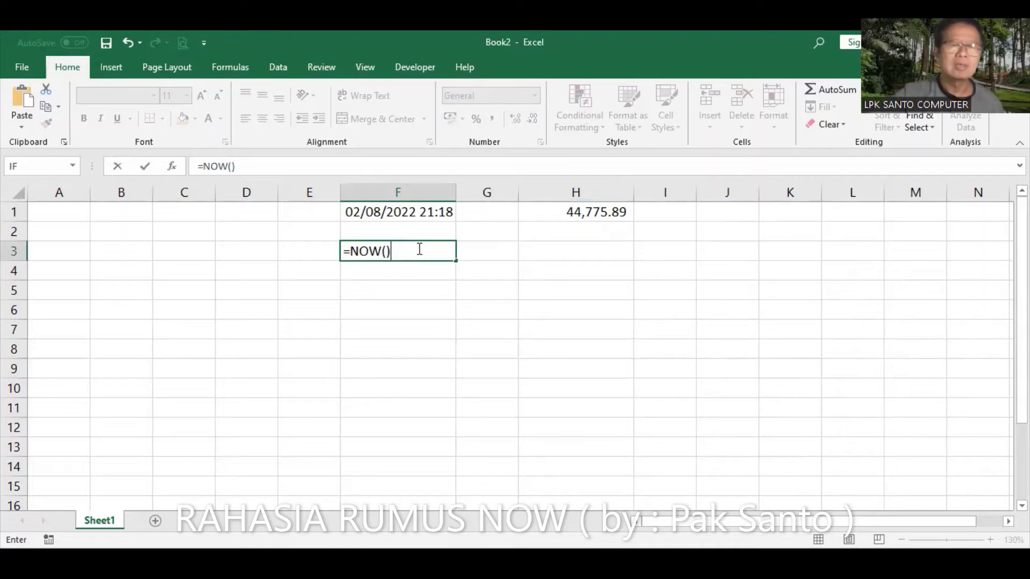
key(Return)
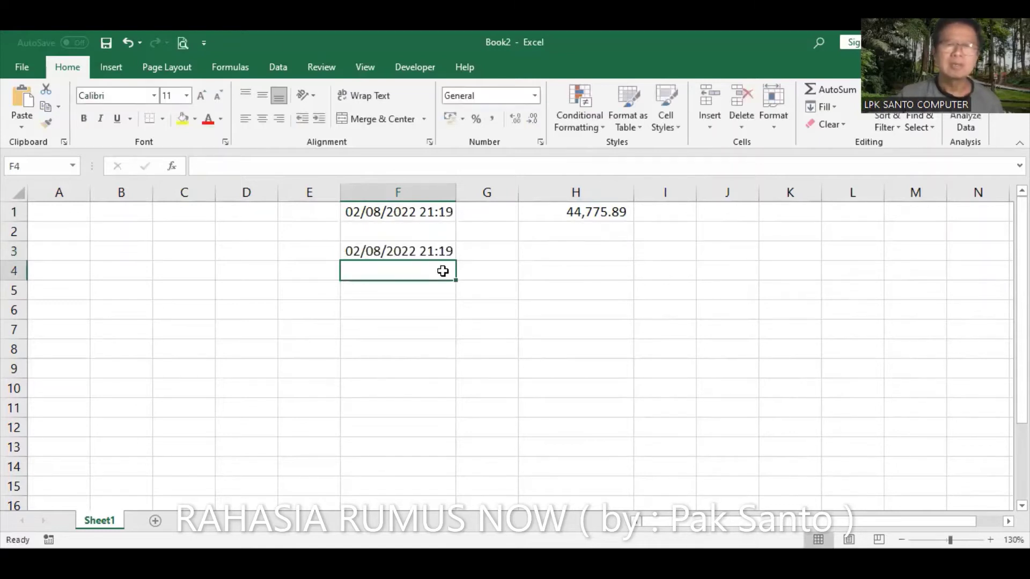
- Set the number in cell H1 to display six decimal places
click(617, 212)
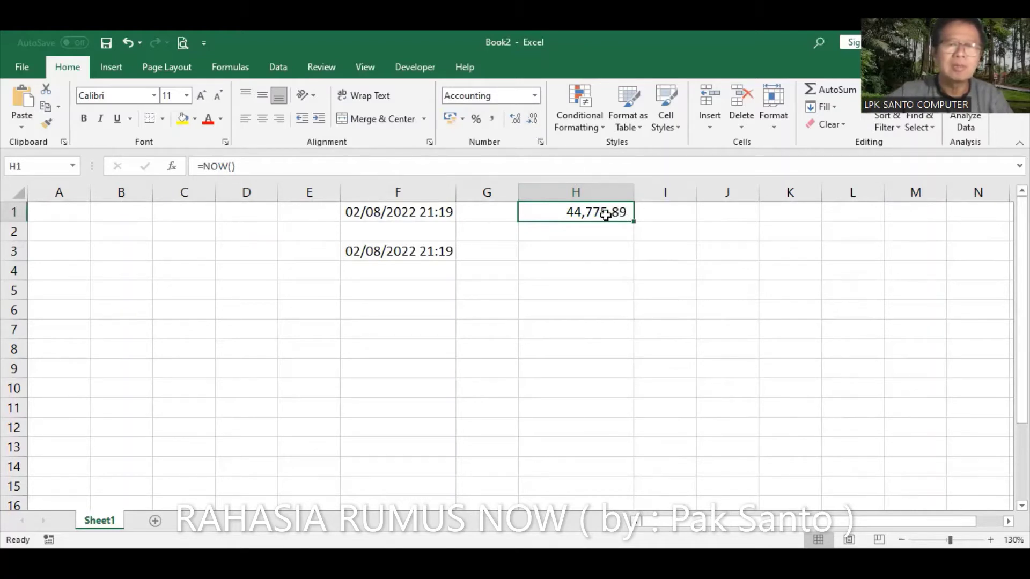
click(514, 120)
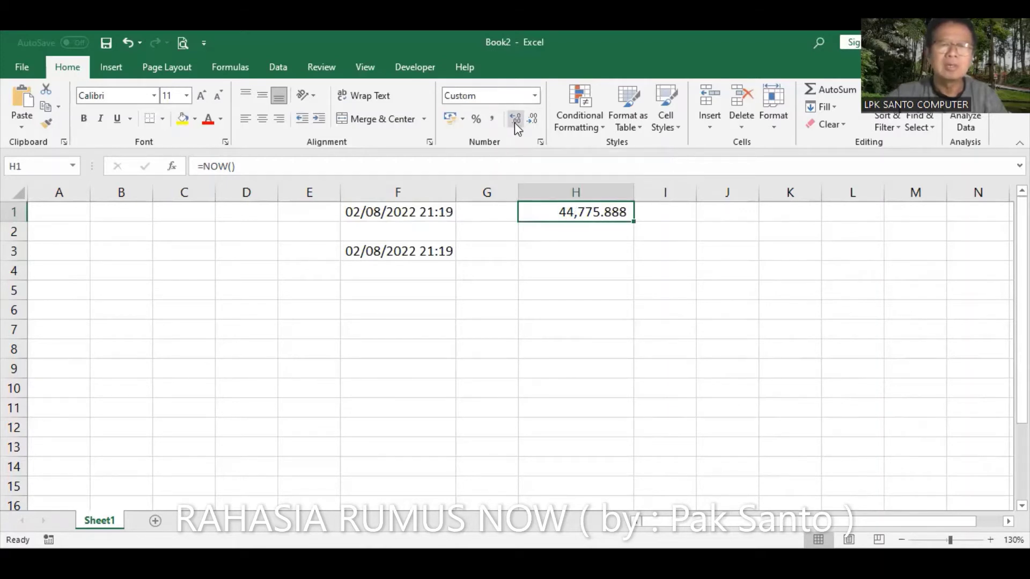
click(514, 122)
click(514, 122)
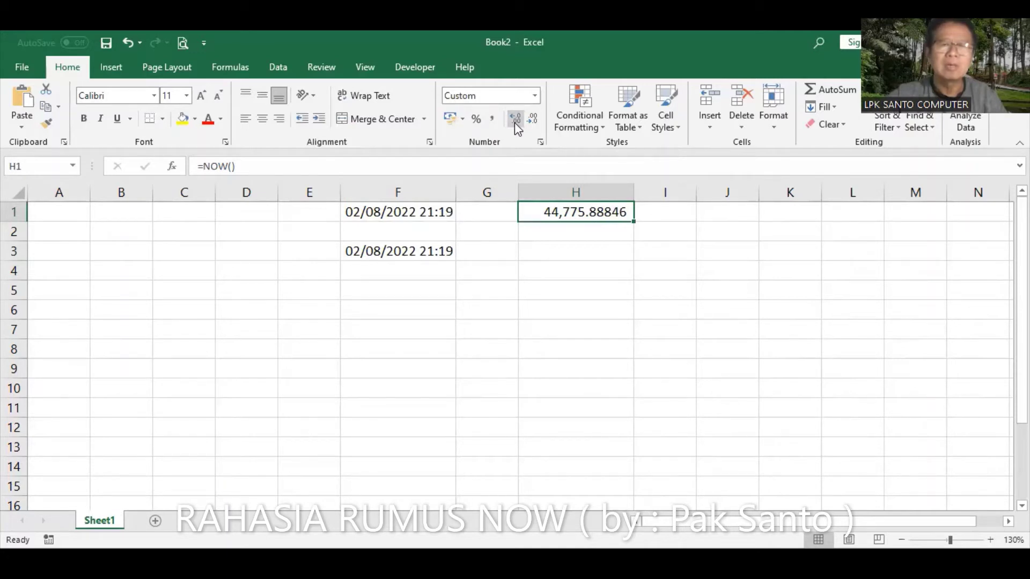
click(514, 122)
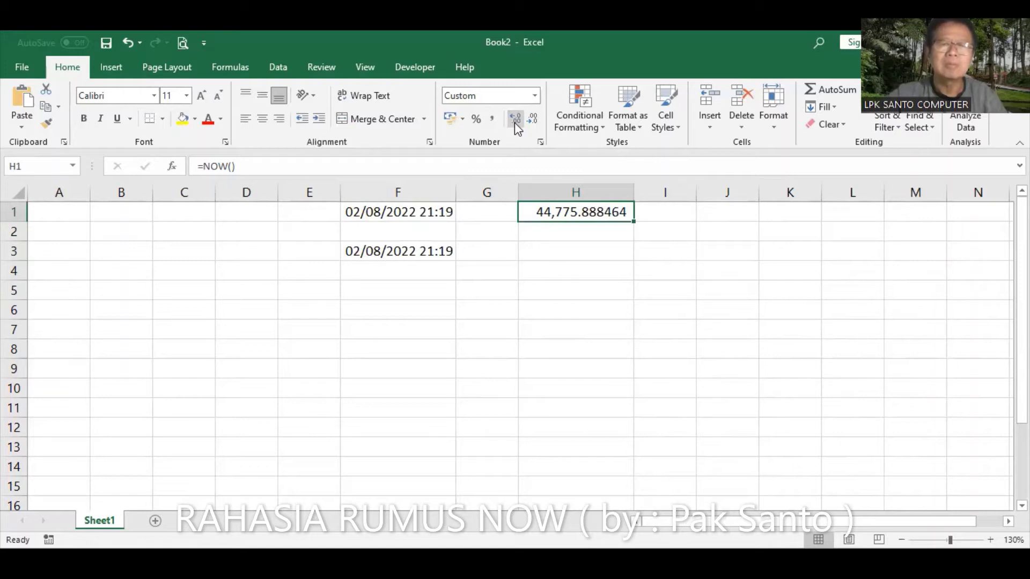
click(513, 122)
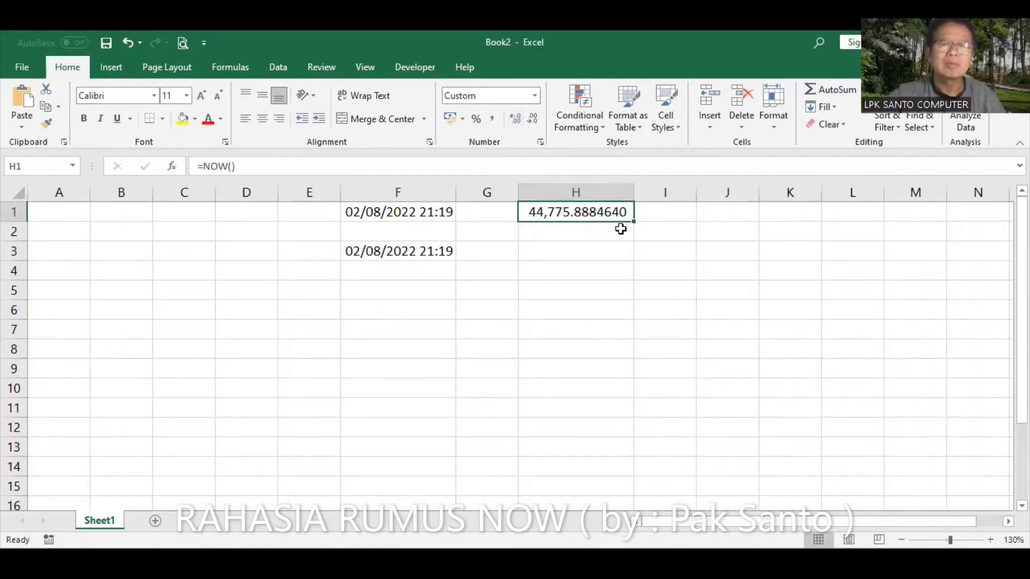
click(403, 256)
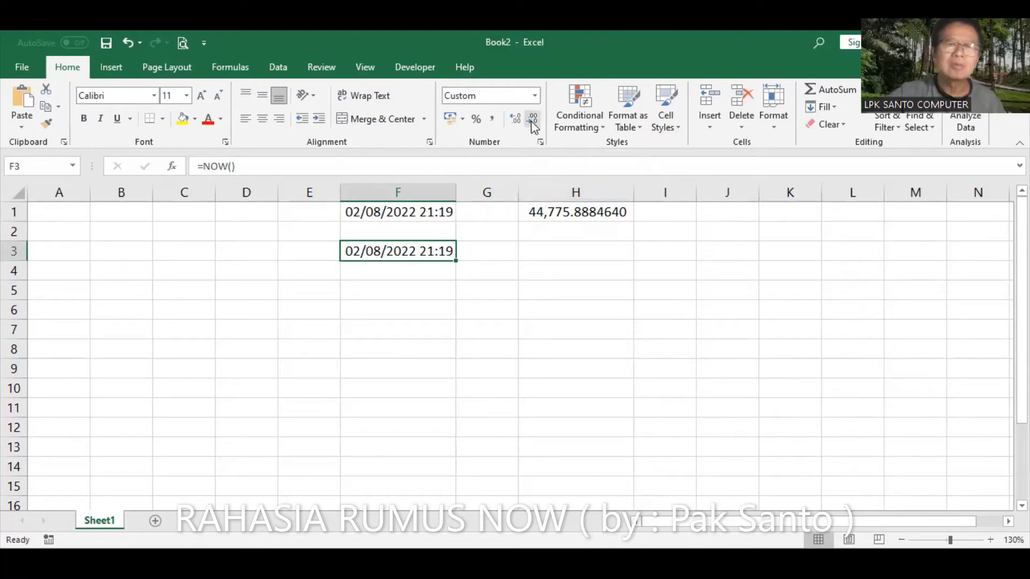
click(582, 211)
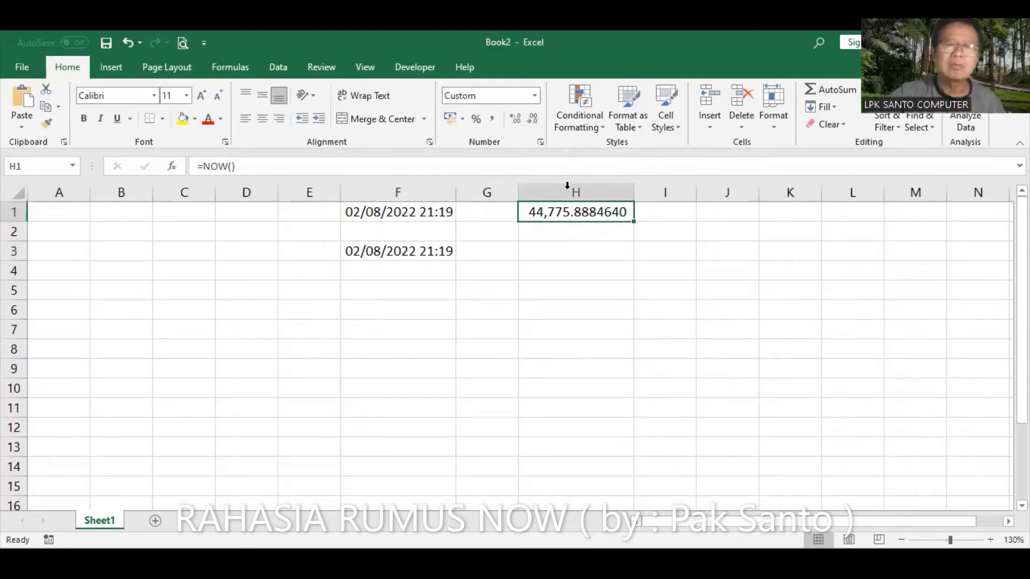
click(532, 120)
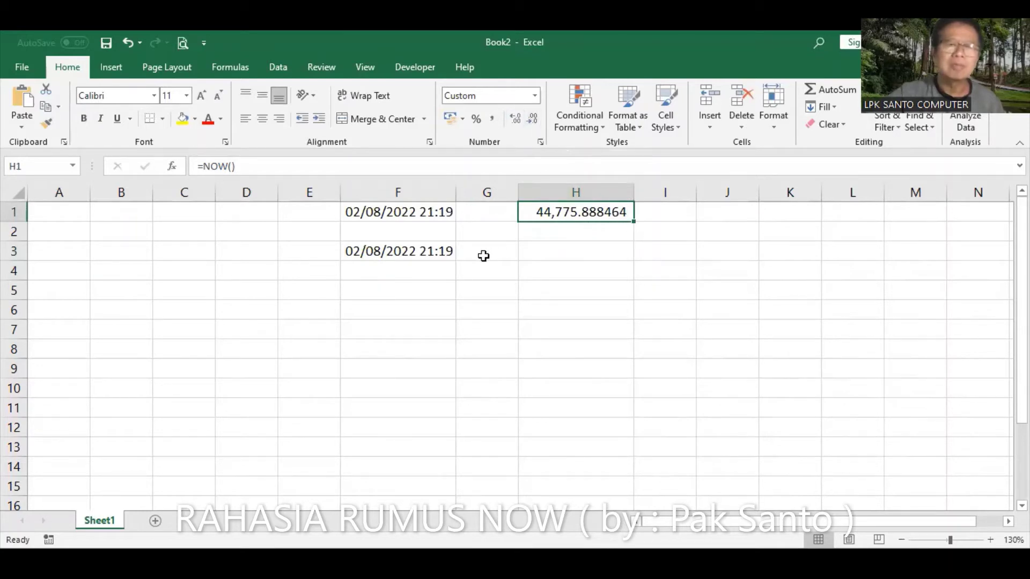
- Clear cell F3 and enter the formula =NOW() in it again
click(441, 254)
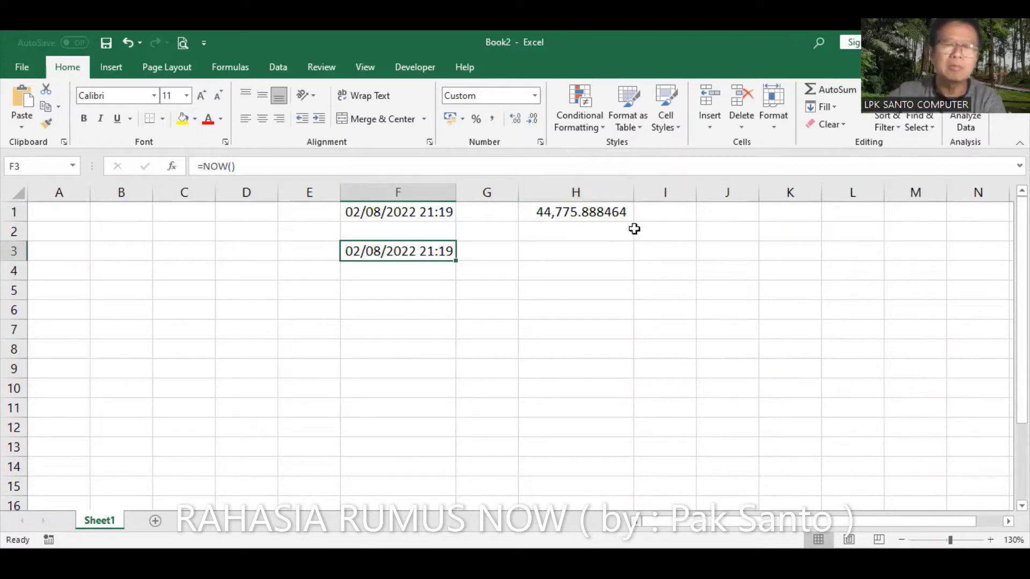
key(Delete)
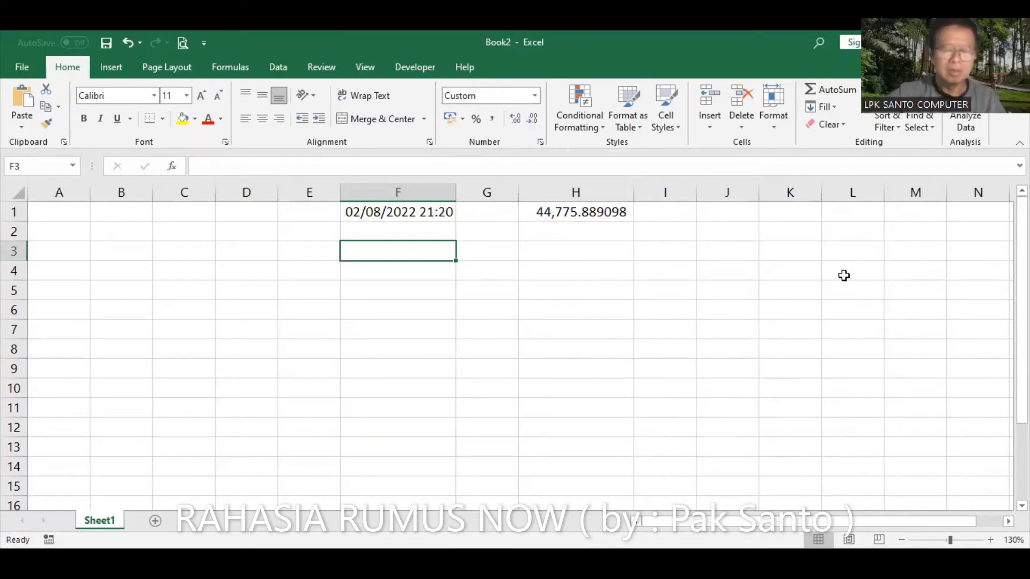
text(=N)
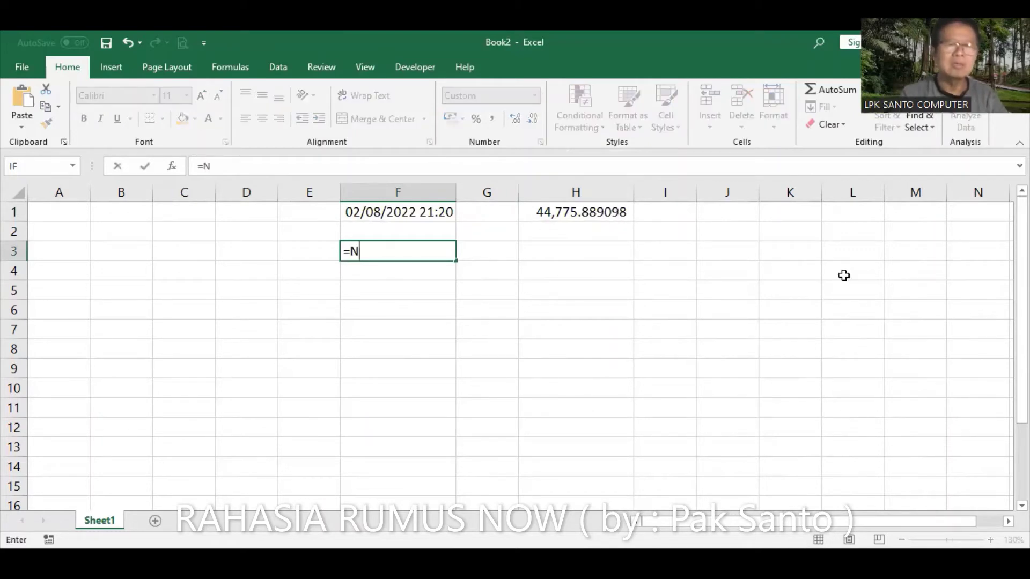
text(OW())
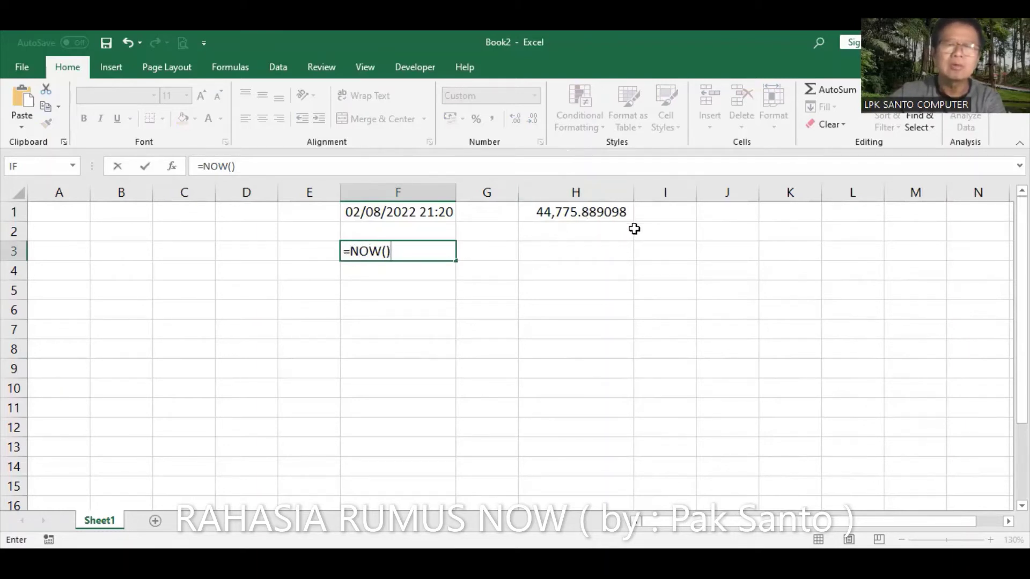
key(Return)
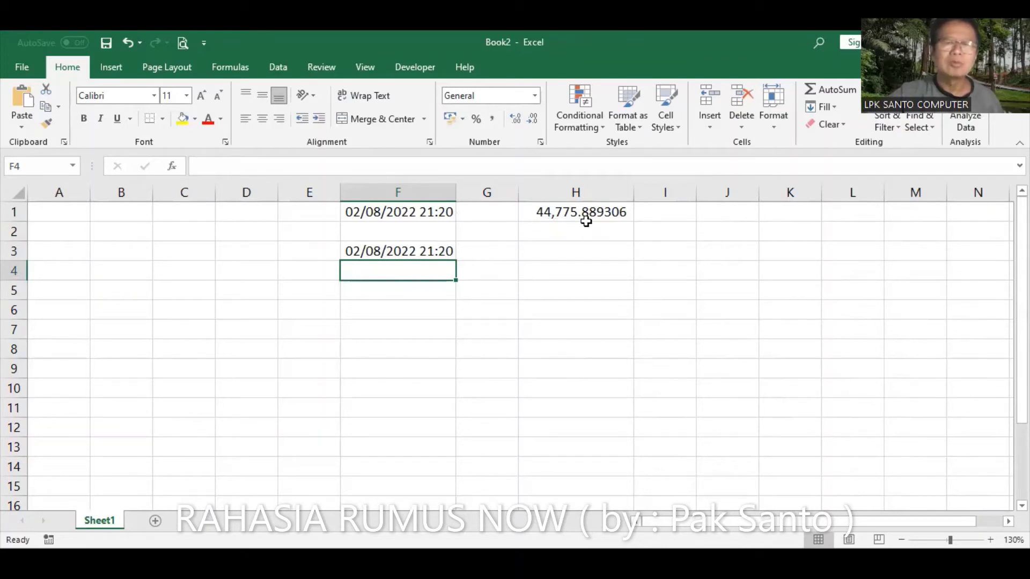
- Enter the text note 'Pada tgl 2 agustus 2022 angkanya : 44,775.889306 in cell H3
click(560, 255)
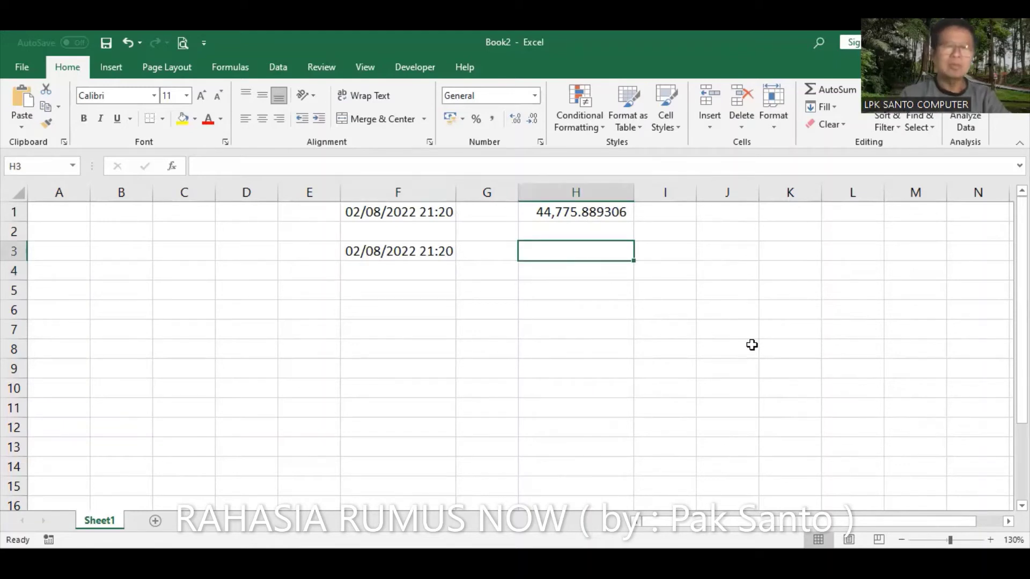
text('PA)
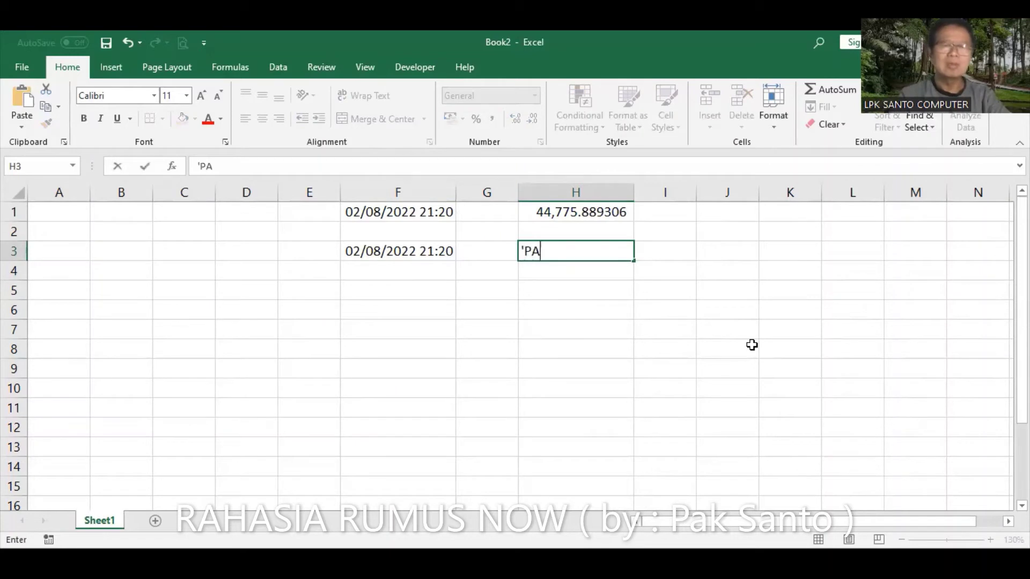
key(BackSpace)
text(')
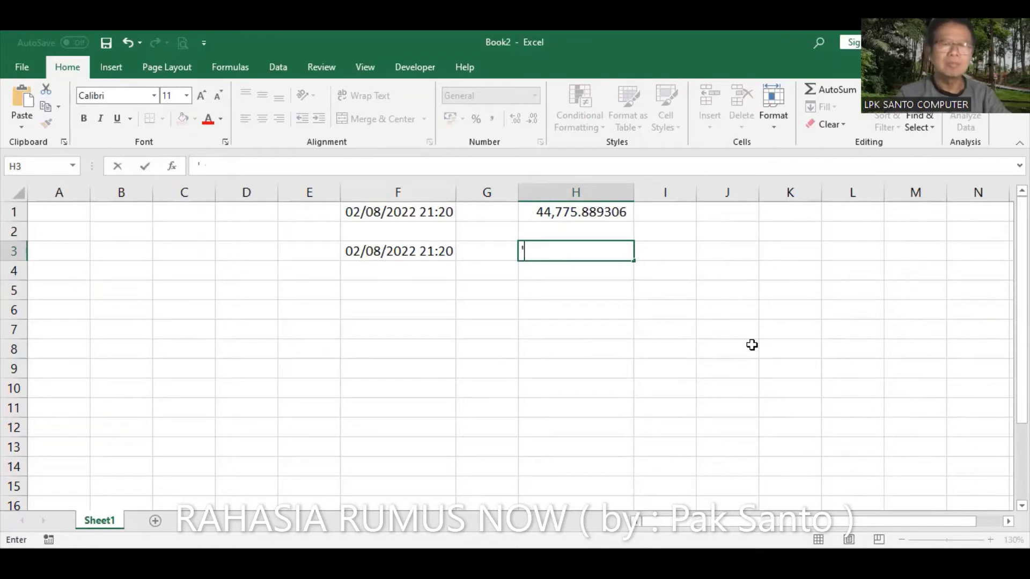
text(P)
key(BackSpace)
text(a)
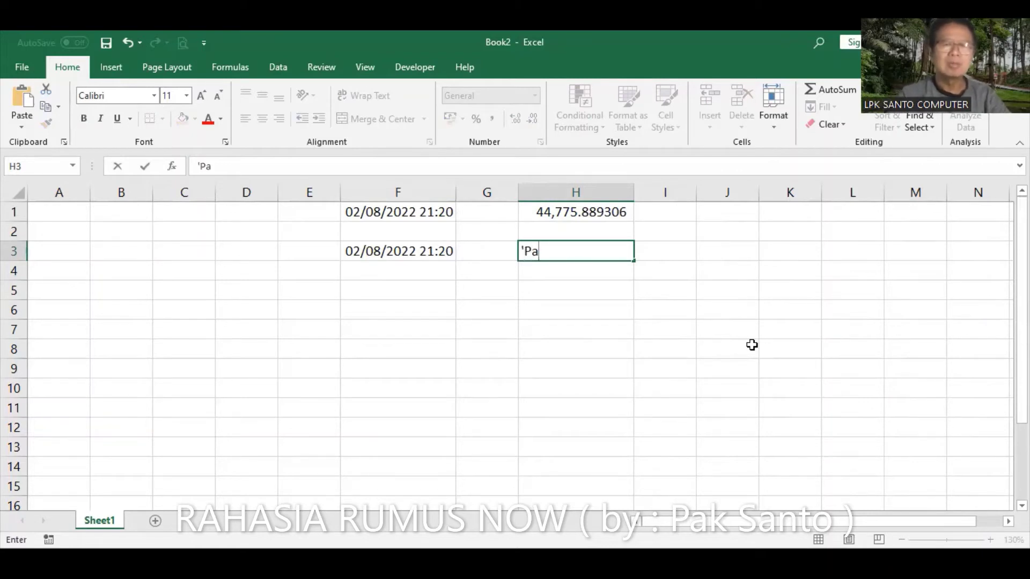
text(da h)
key(BackSpace)
text(tgl )
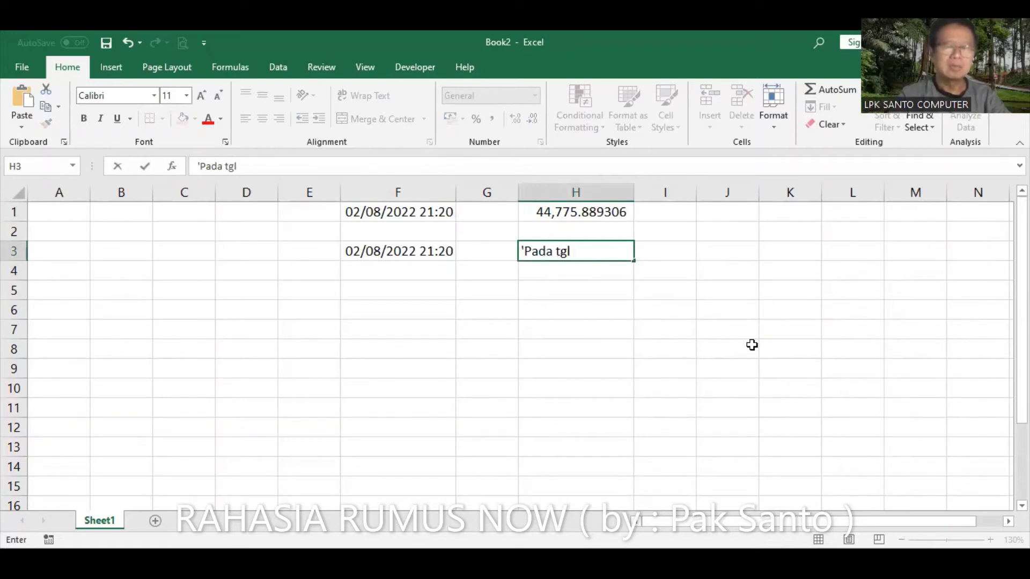
text(2 agust)
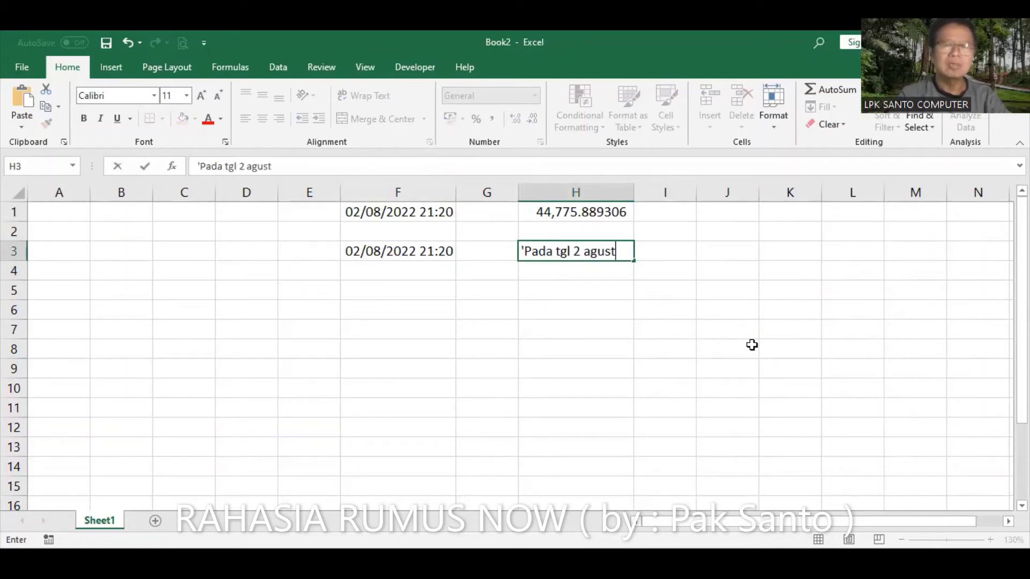
text(us 2022)
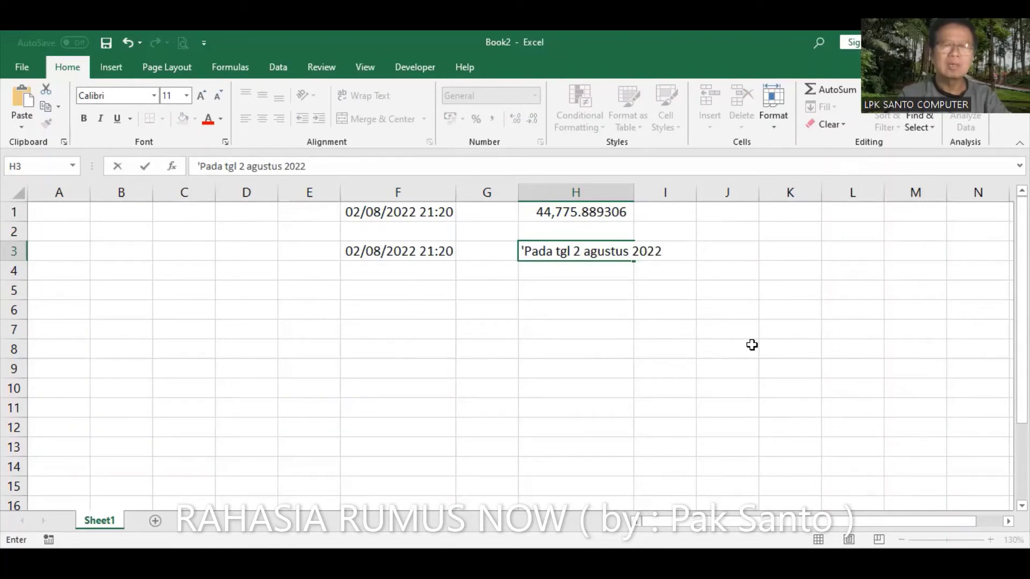
text( angkanya)
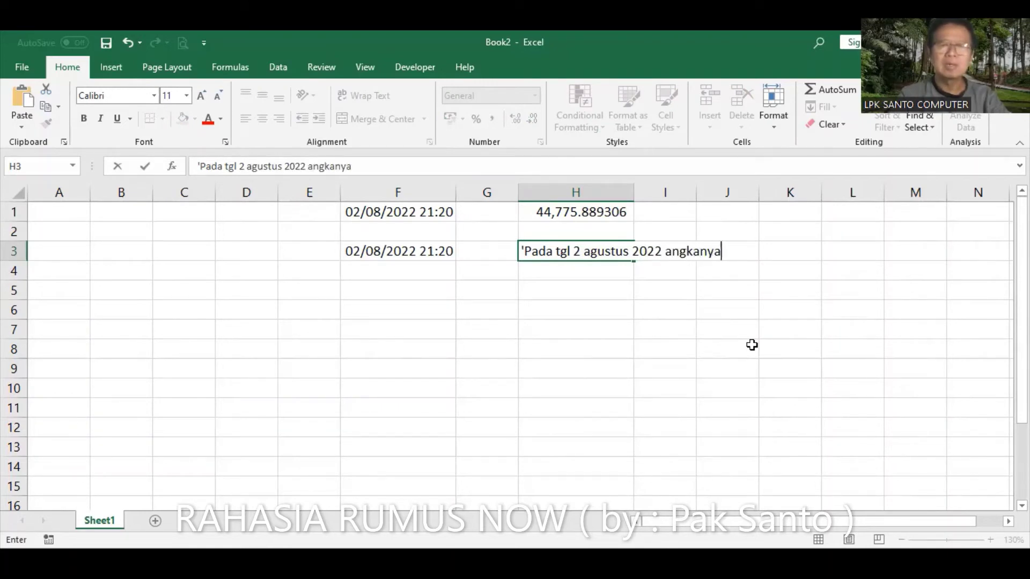
text( : 4)
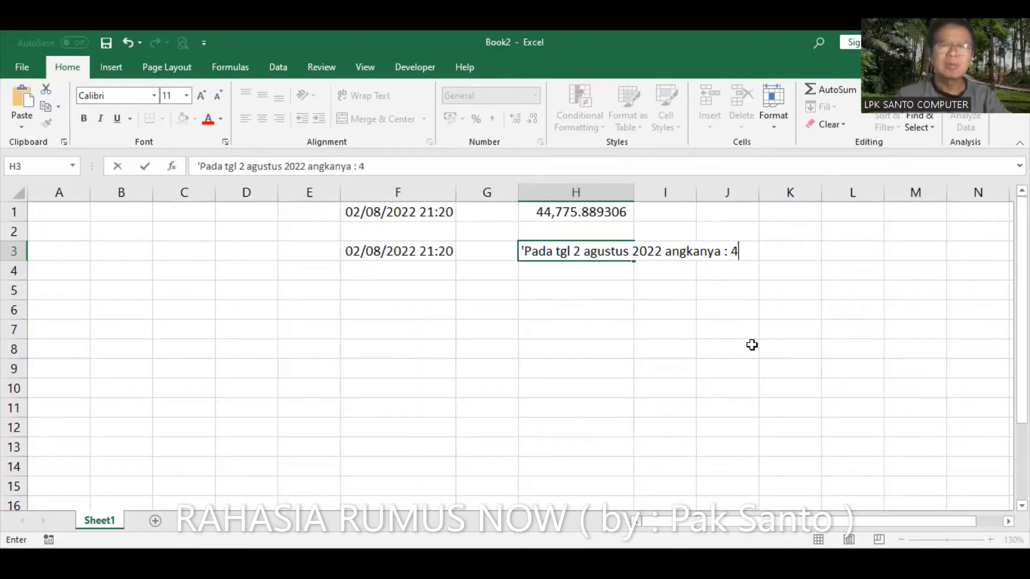
text(4,)
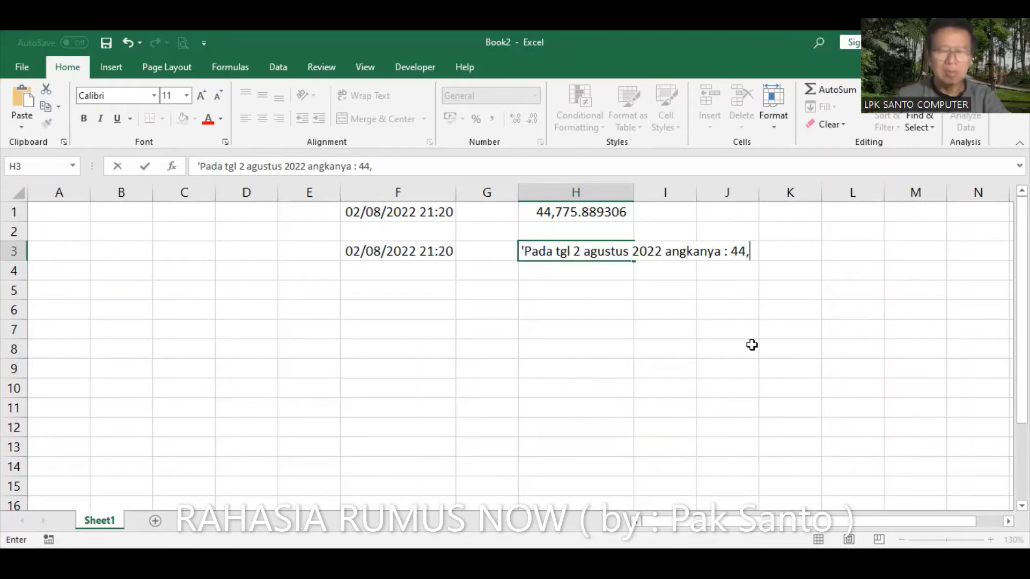
text(775)
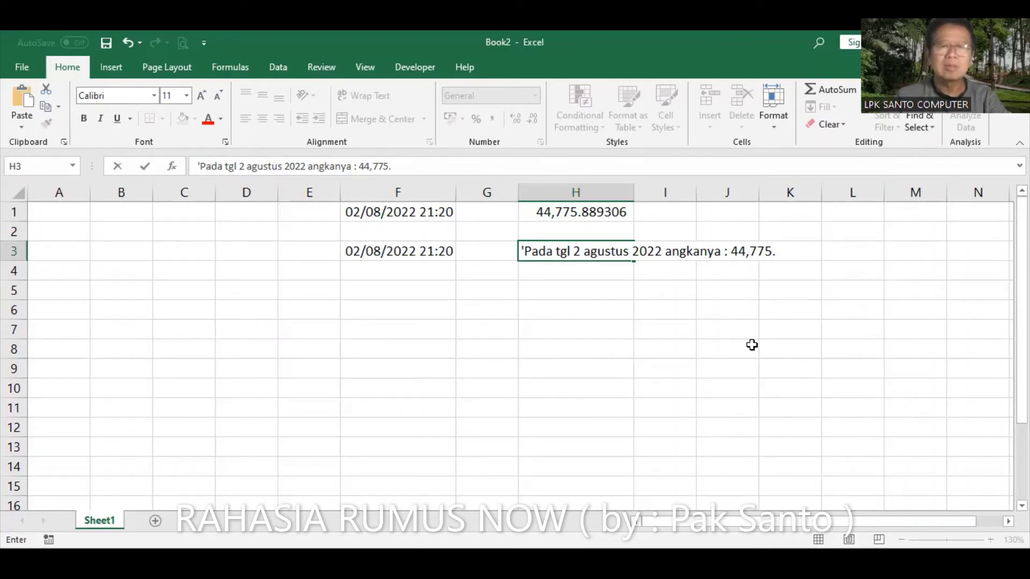
text(.8893)
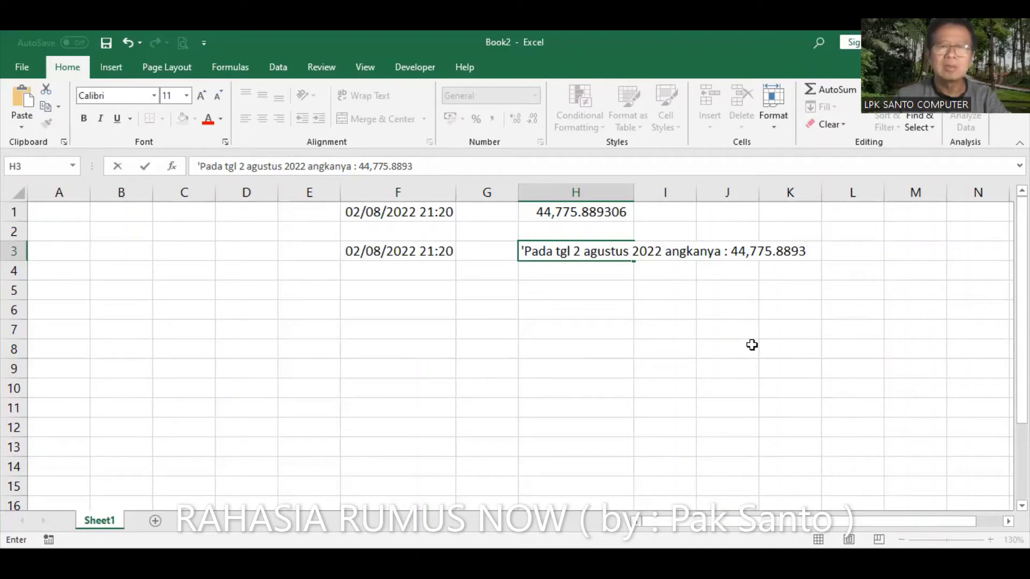
text(06)
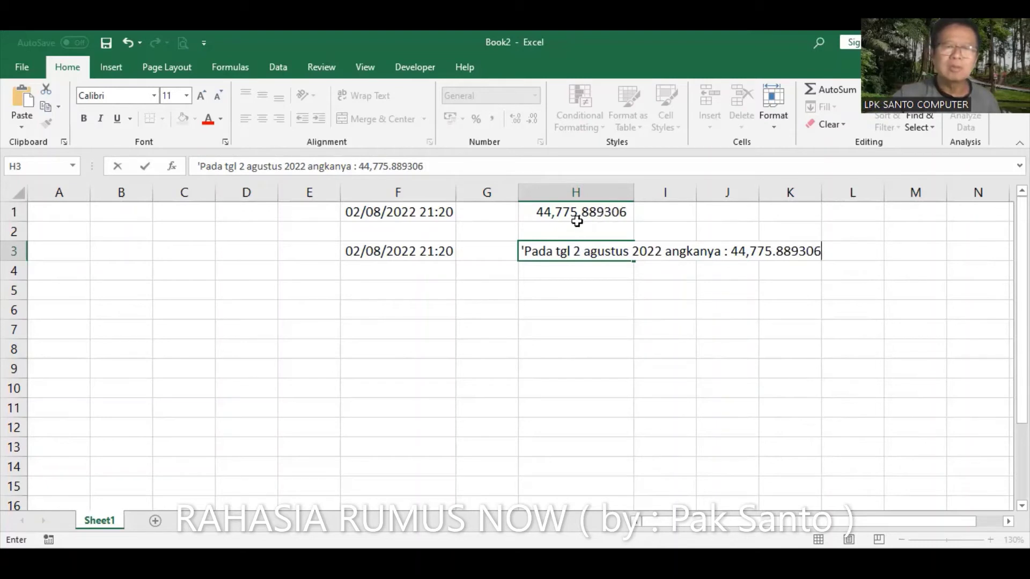
key(Return)
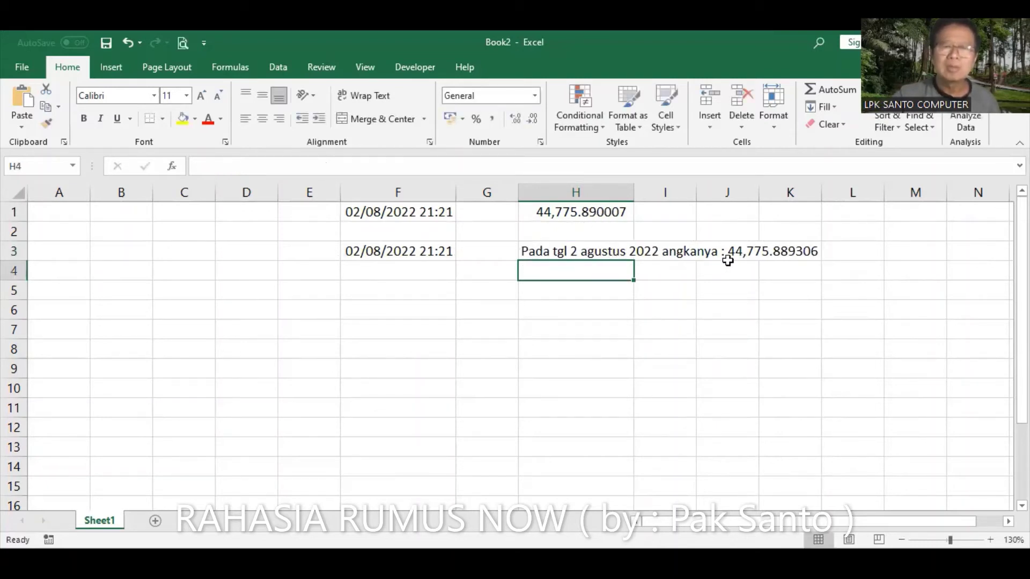
- Format only the 44,775 part of the note in cell H3 as bold red text
click(563, 254)
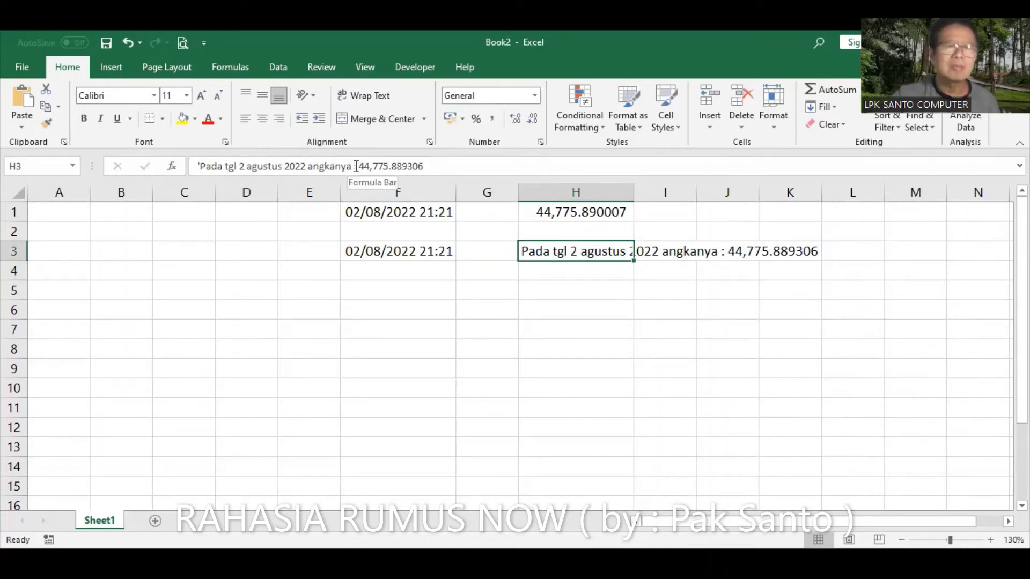
drag(360, 166, 387, 166)
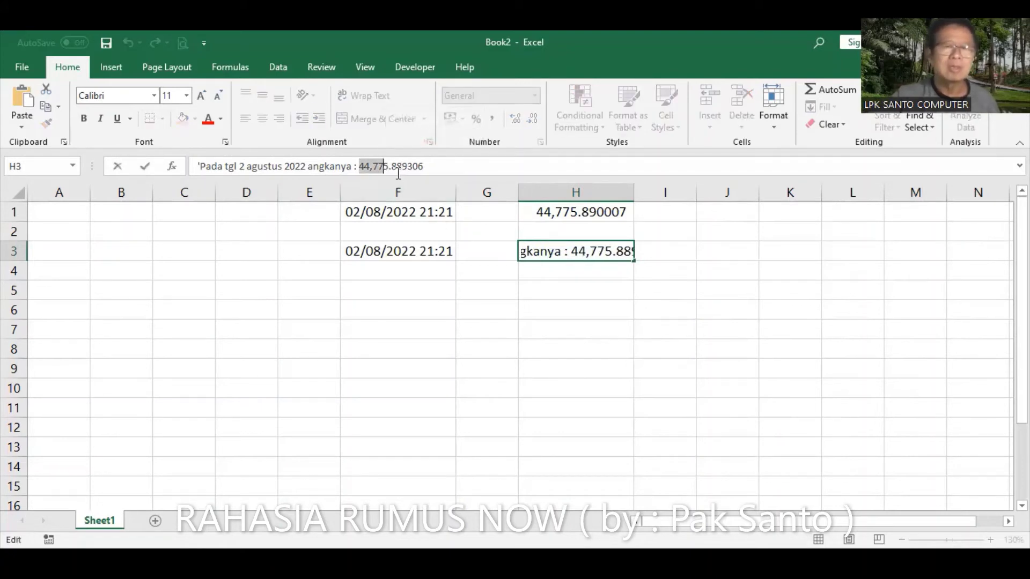
click(208, 119)
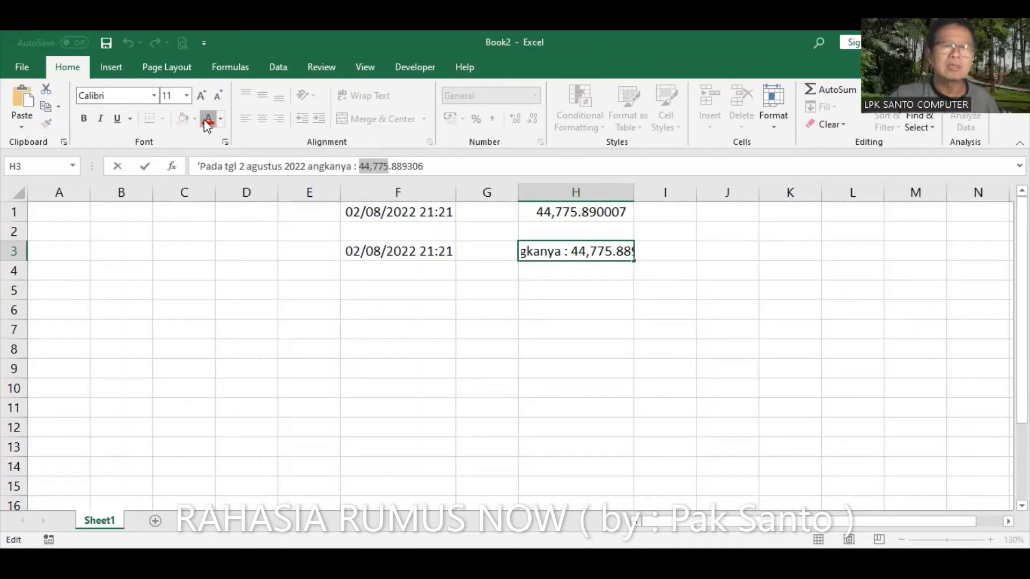
click(84, 117)
click(554, 310)
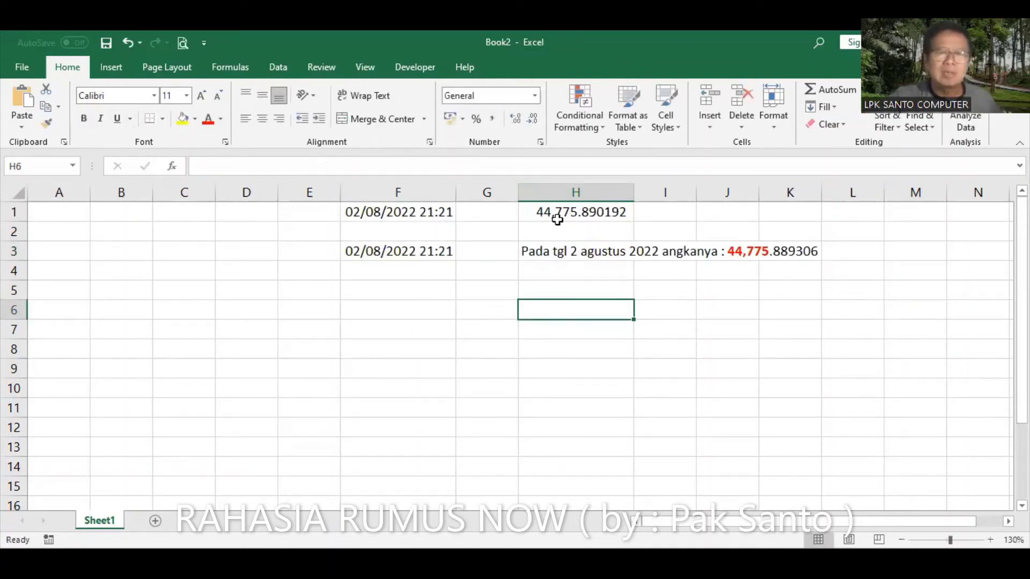
- Insert "Cell H1 :" after the word Pada in the note in cell H3
click(540, 252)
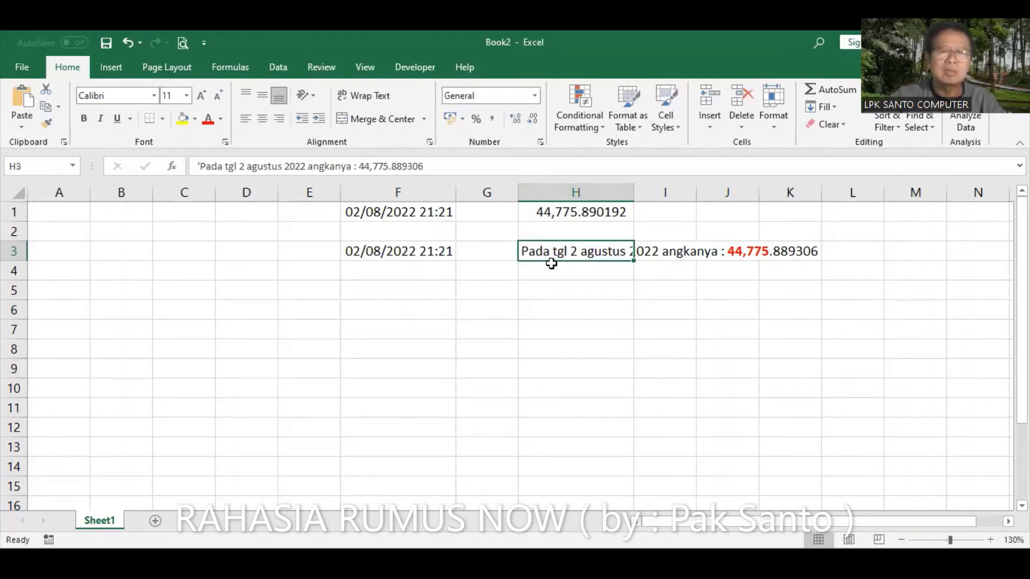
click(200, 166)
text('Pada)
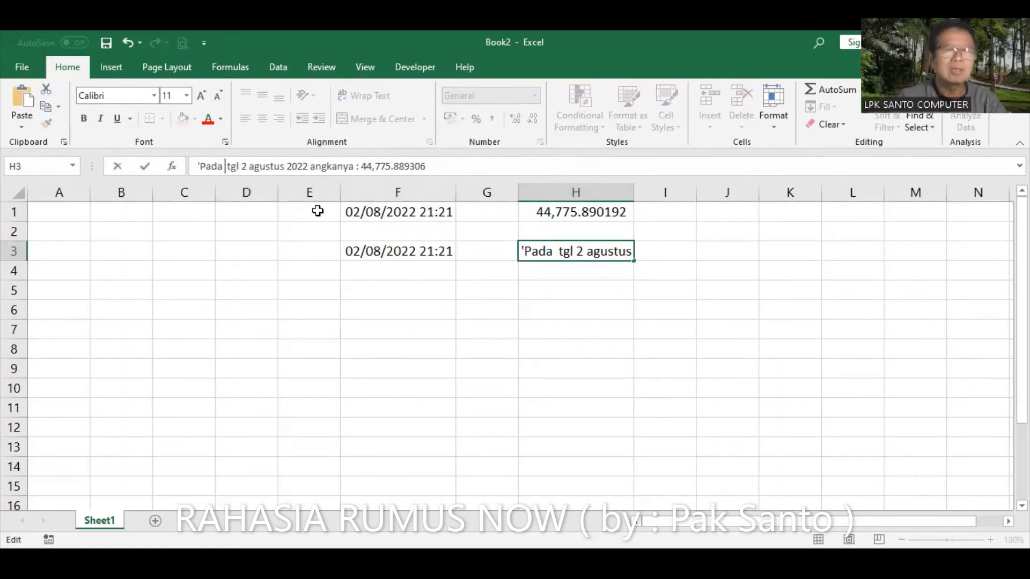
text( Cell)
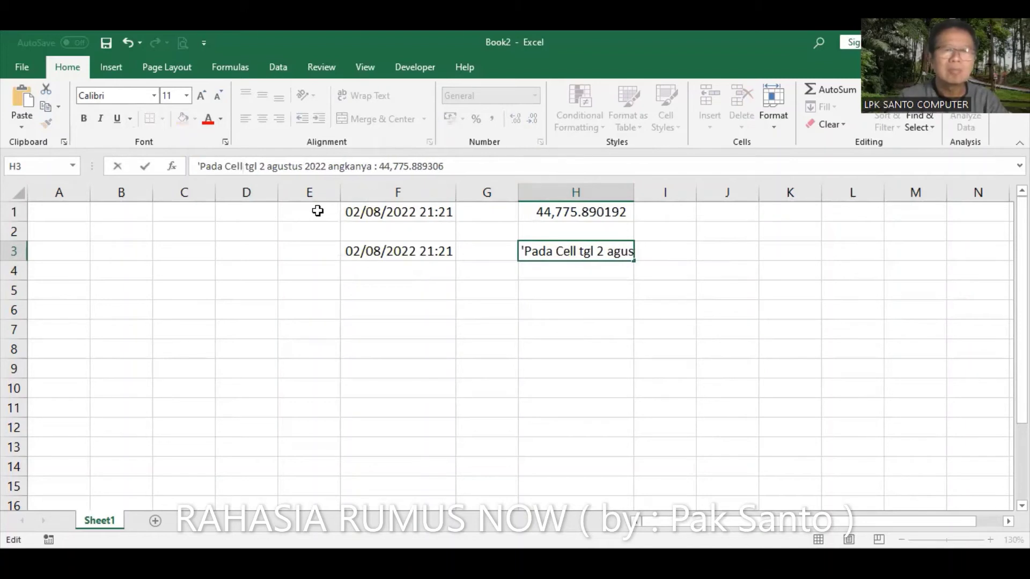
text( H1)
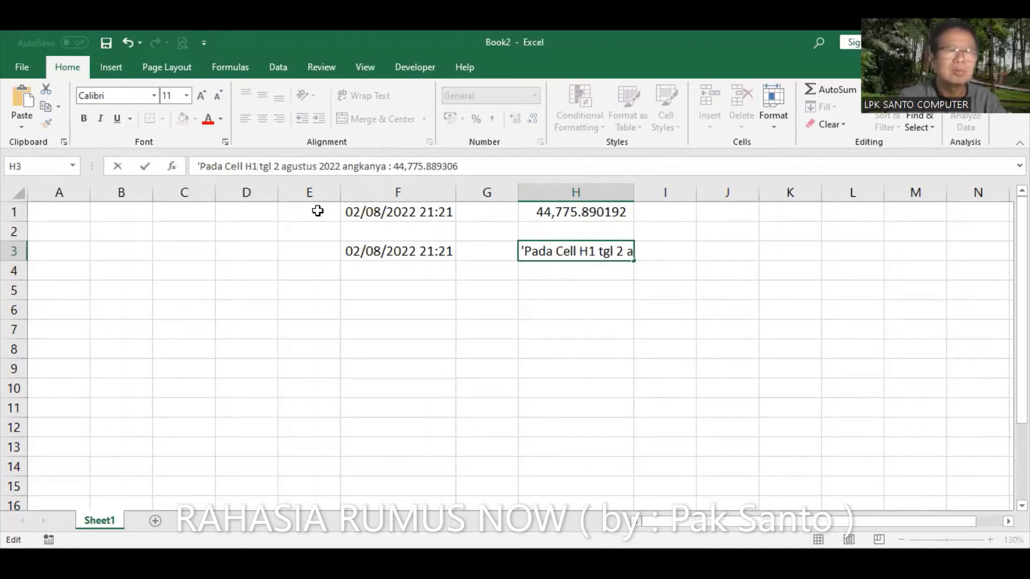
text( :)
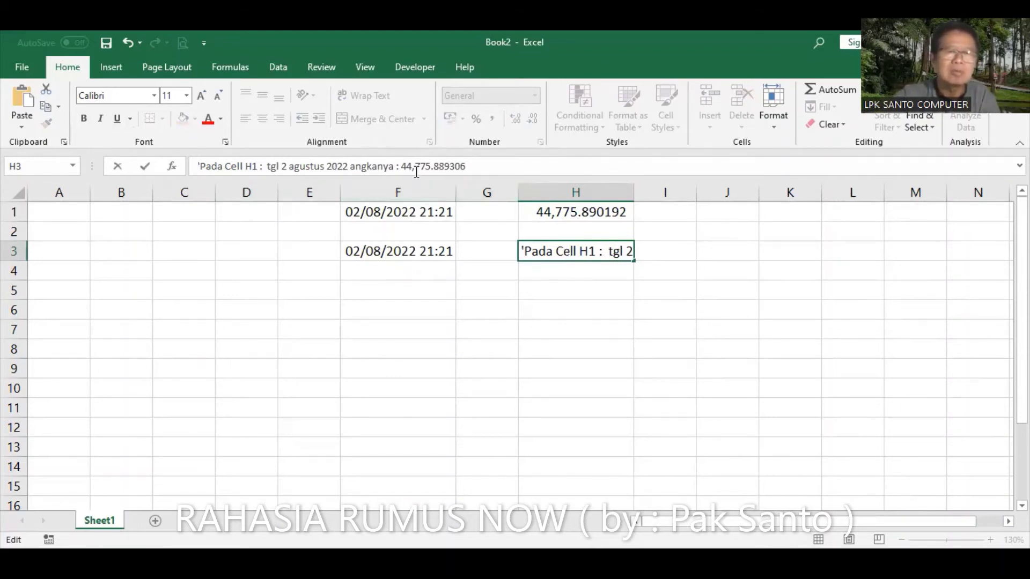
key(Return)
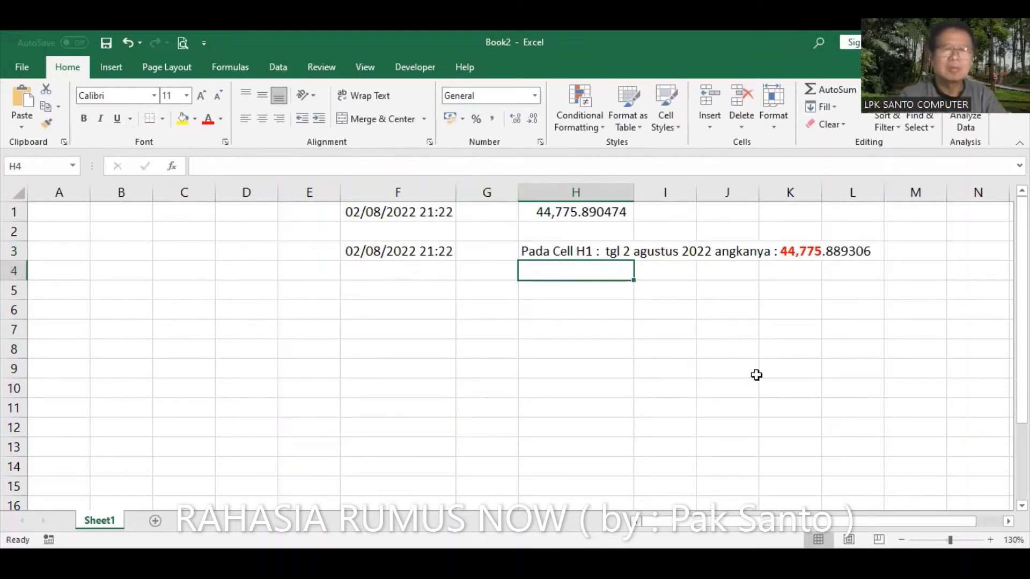
- Enter the question "besok ( tgl 3 agustus 2022 angkanya menjadi berapa ? )" in cell H4
text(besok)
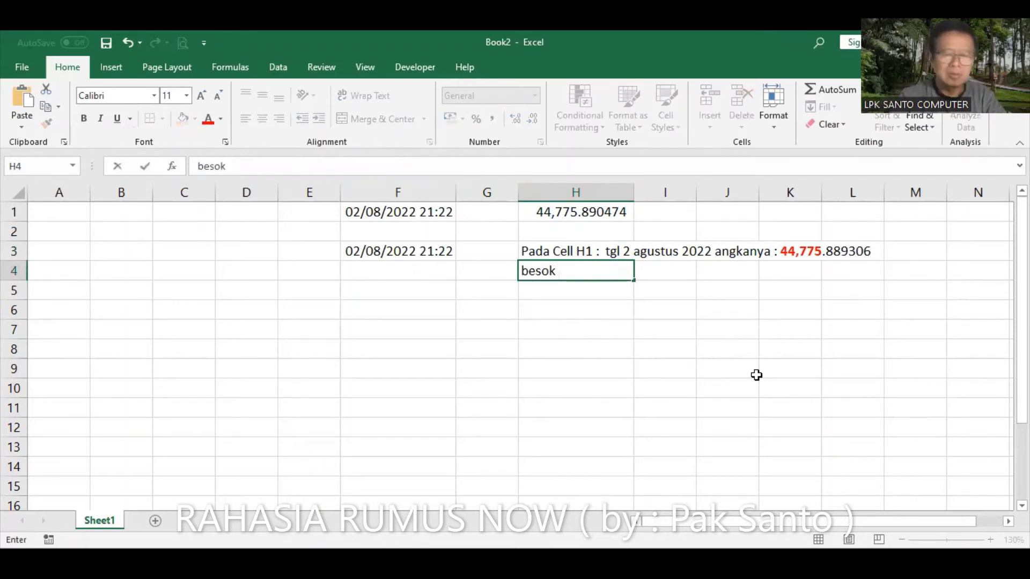
text( ( tgl )
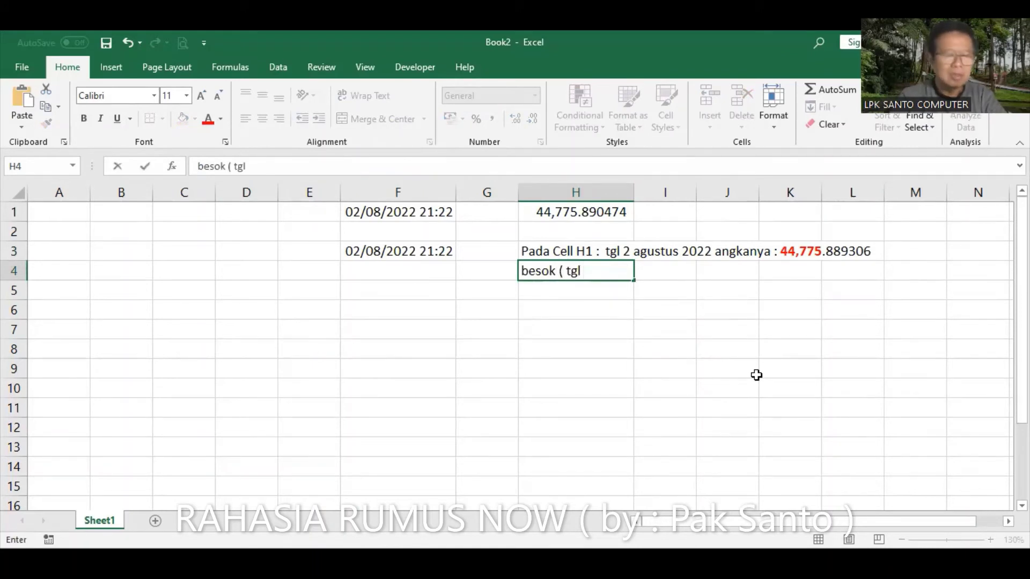
text(3 a)
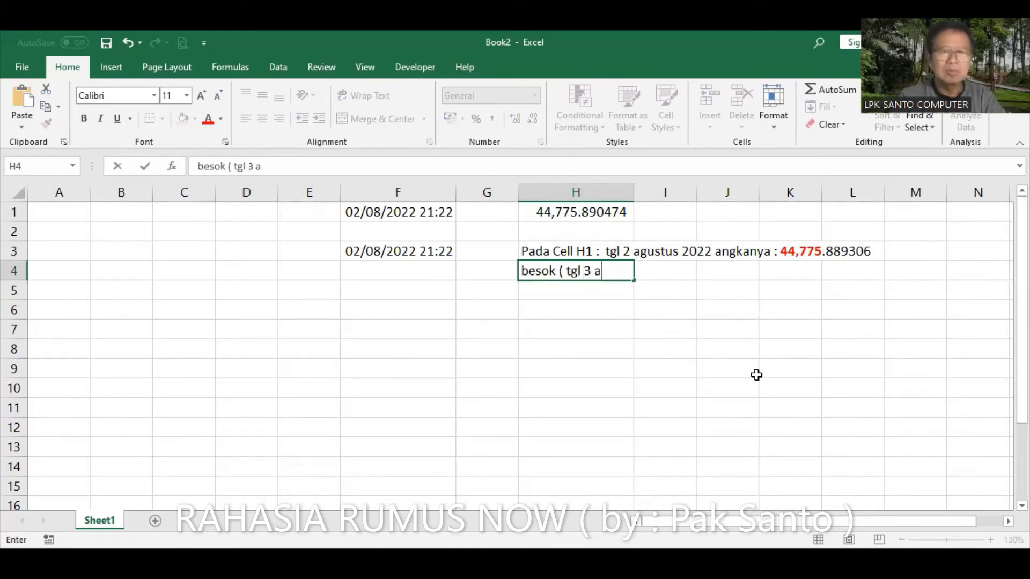
text(gustus 20)
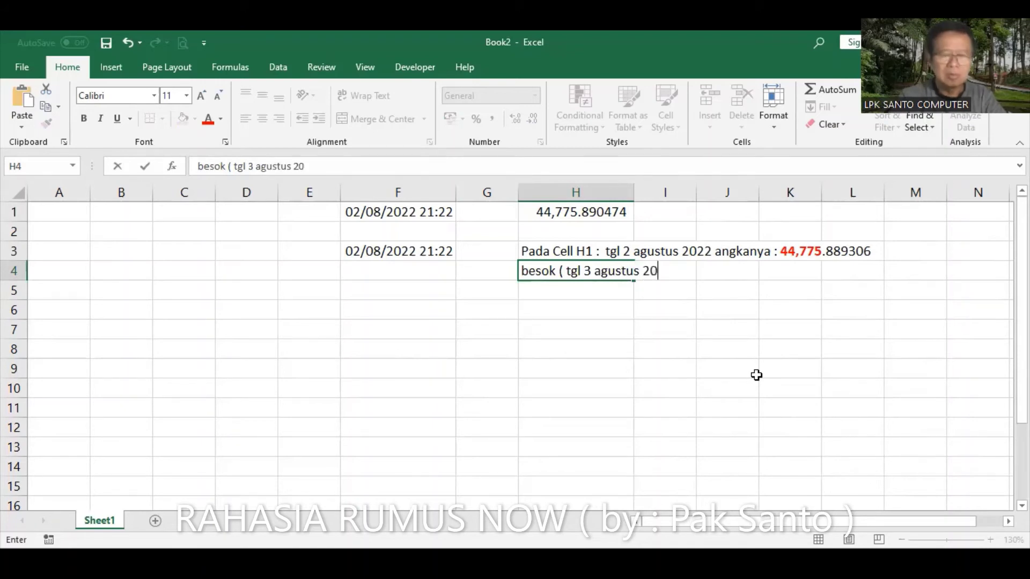
text(22 s)
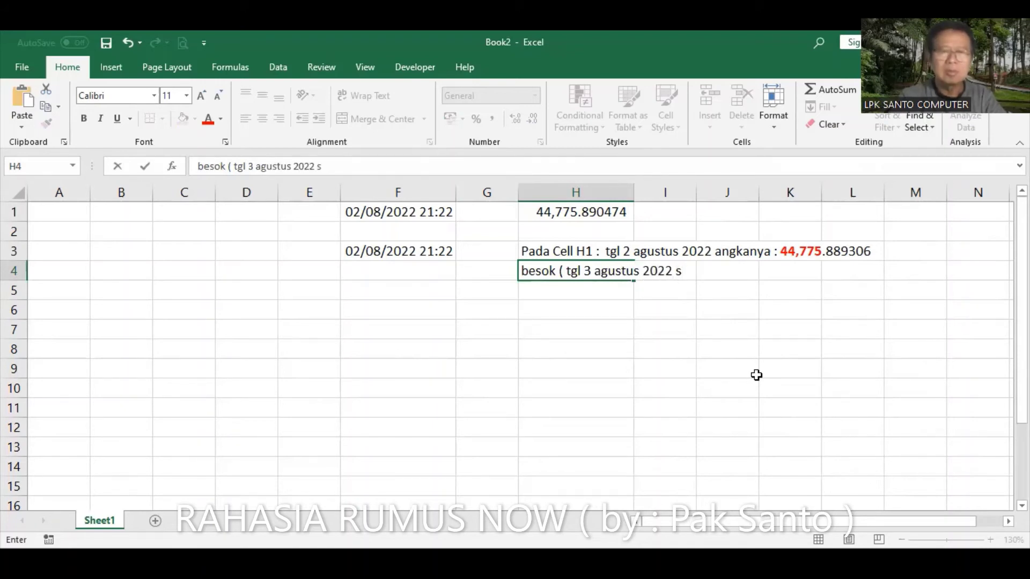
key(BackSpace)
text(an)
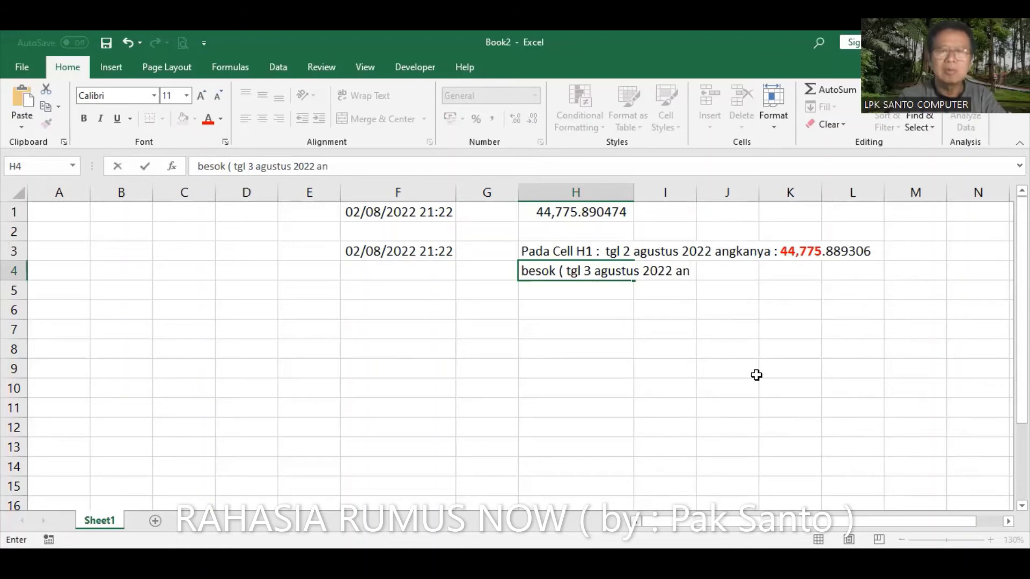
text(gkanya menjad)
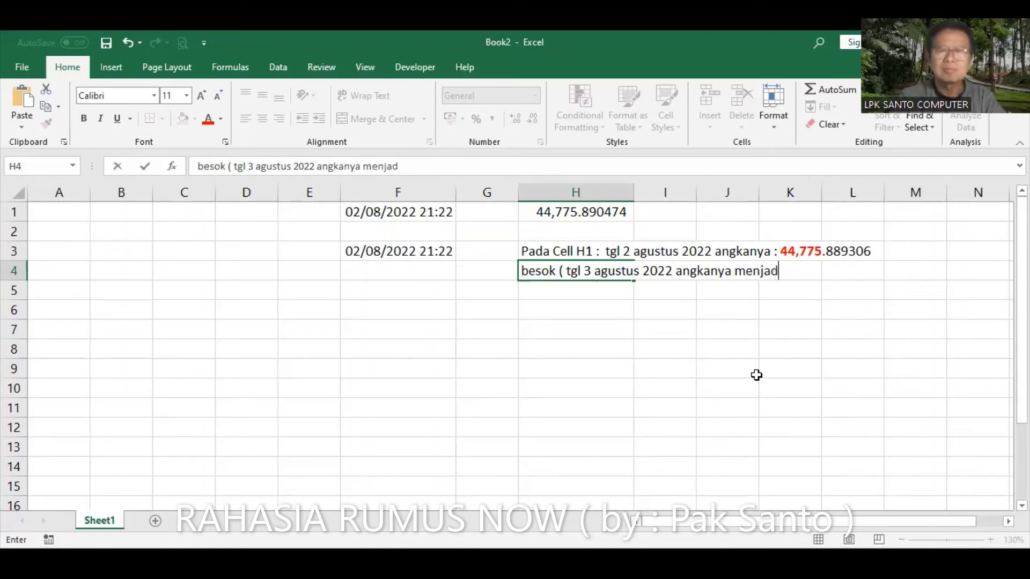
text(i berapa )
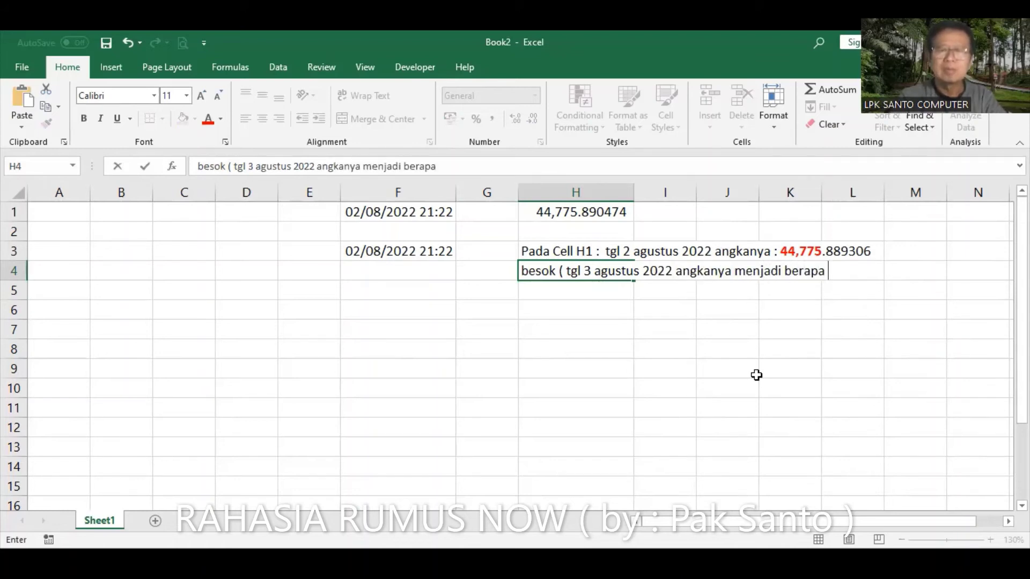
text(? ))
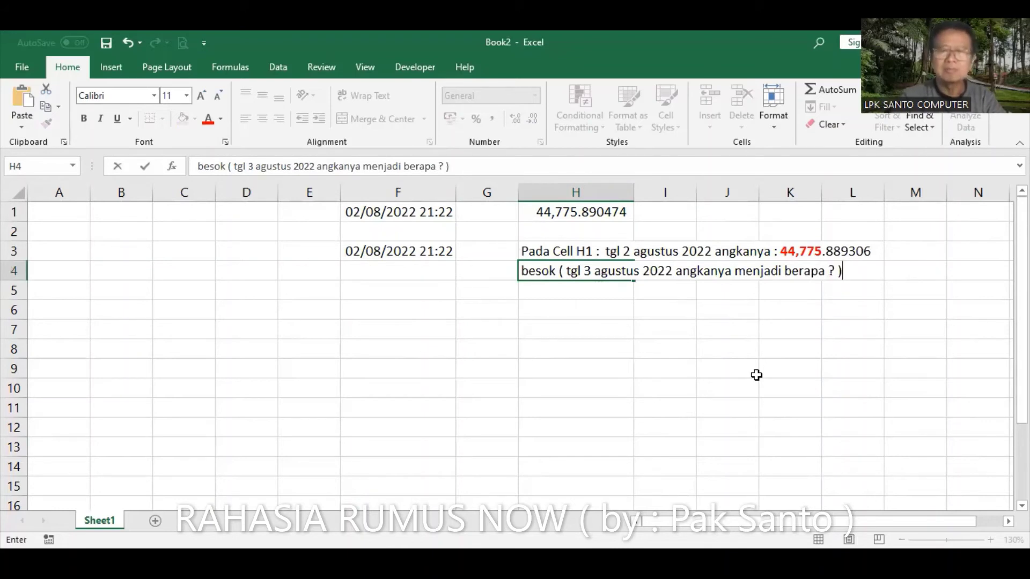
key(Return)
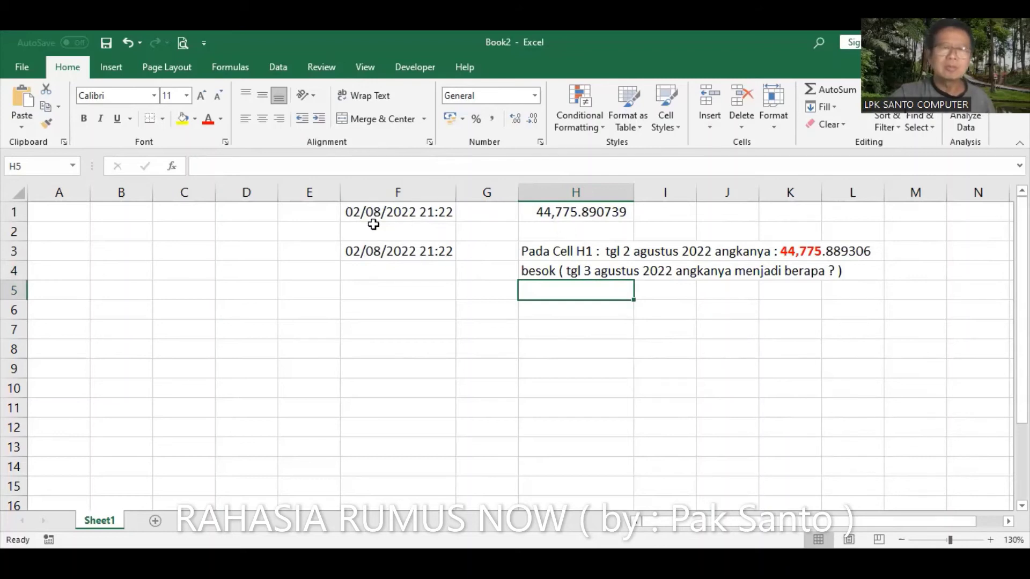
click(398, 289)
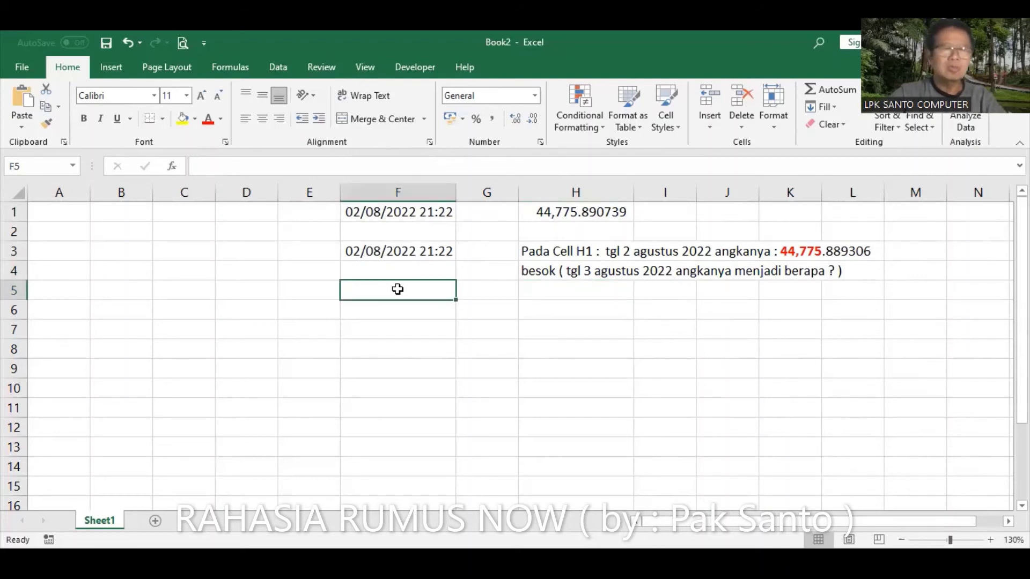
- Enter the formula =NOW() in cell F5
text(=)
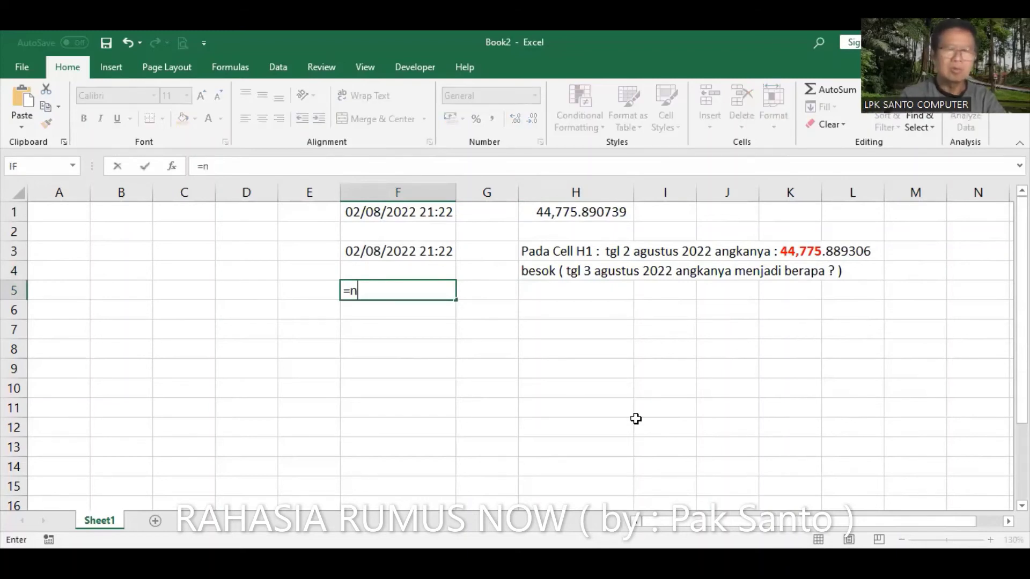
text(now())
key(Return)
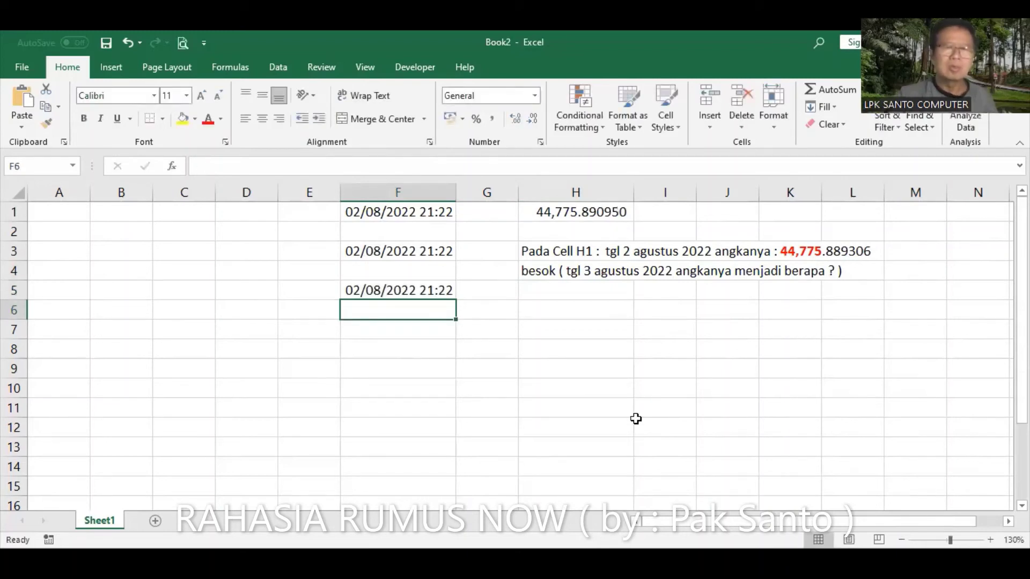
click(568, 210)
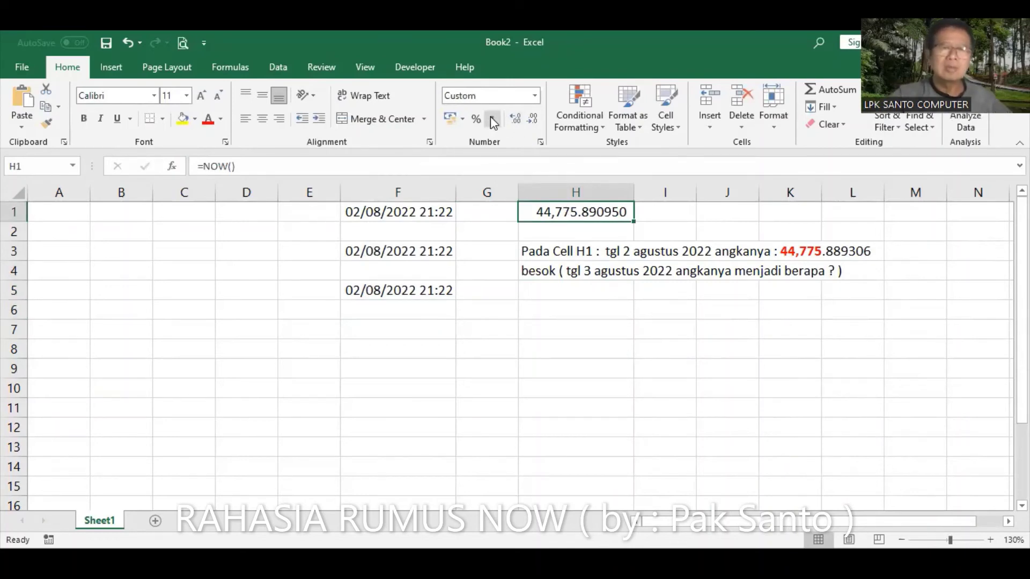
- Format cell F5 with the Date number format of type "14 March 2012"
click(404, 292)
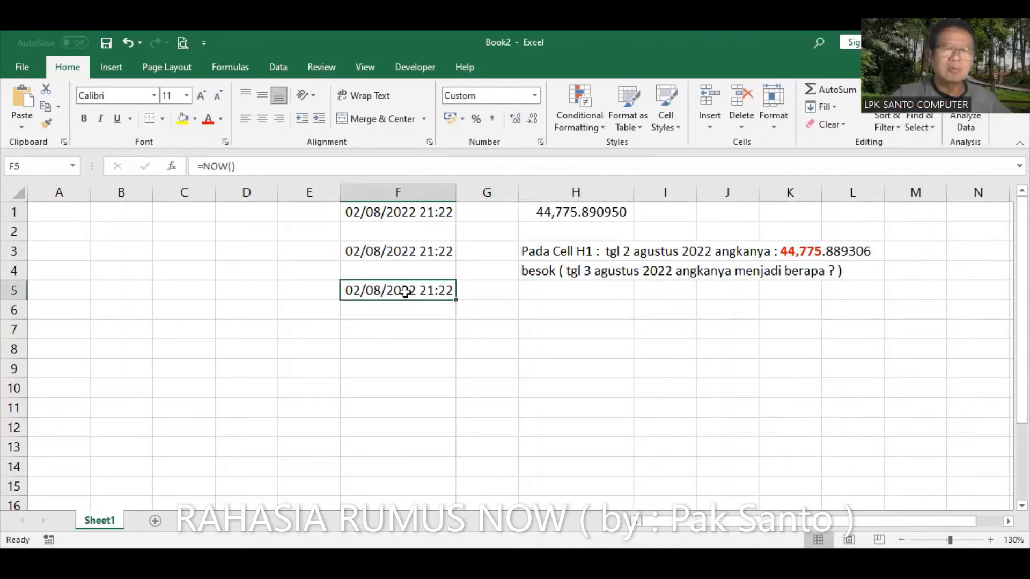
right_click(405, 291)
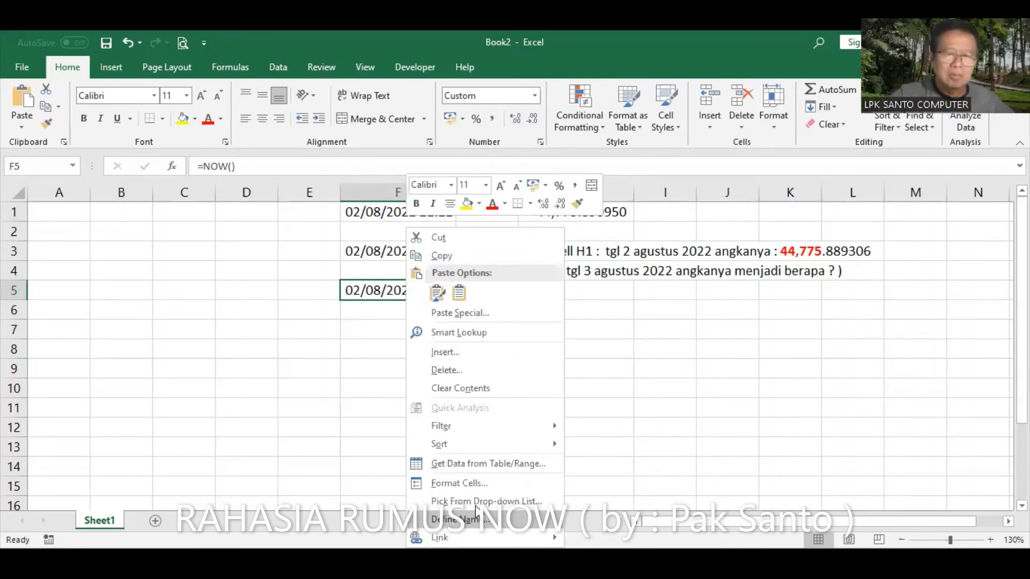
click(479, 485)
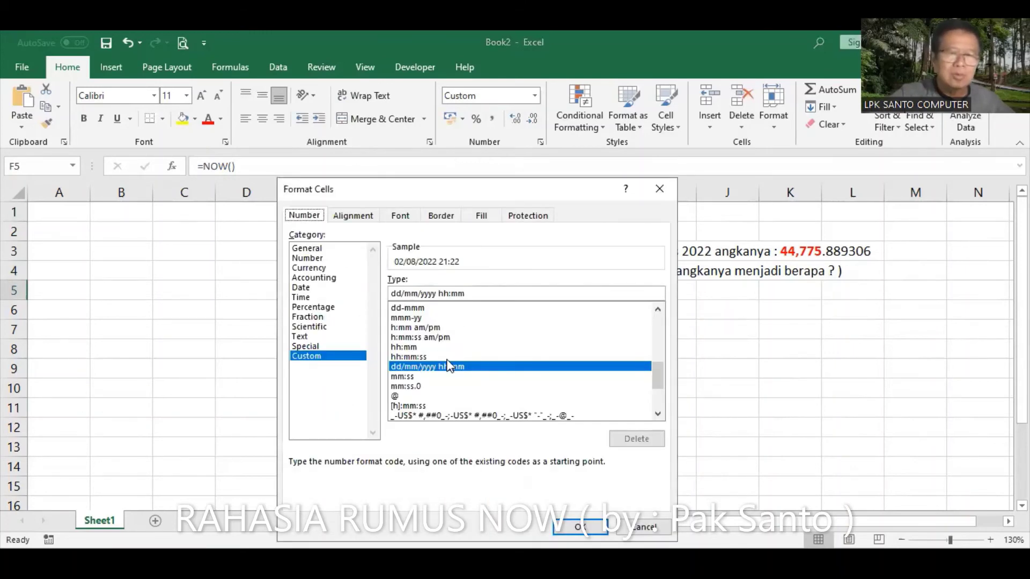
click(310, 289)
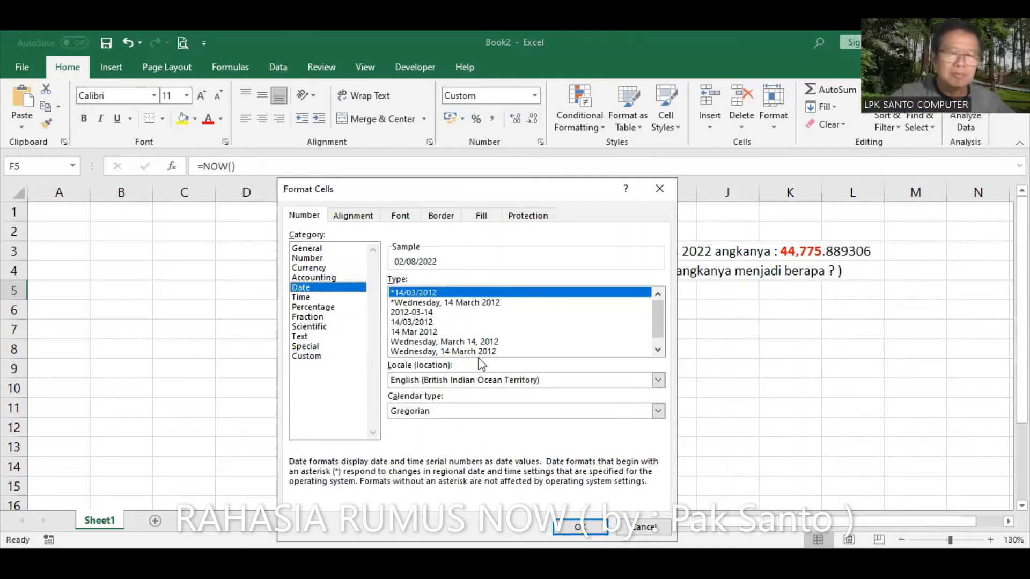
scroll(655, 321, down, 1)
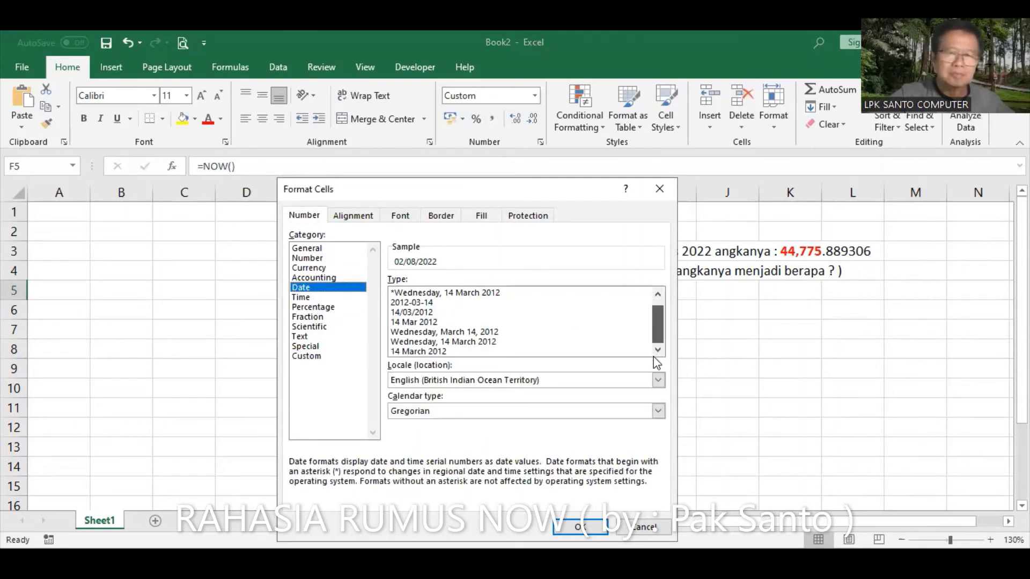
click(429, 352)
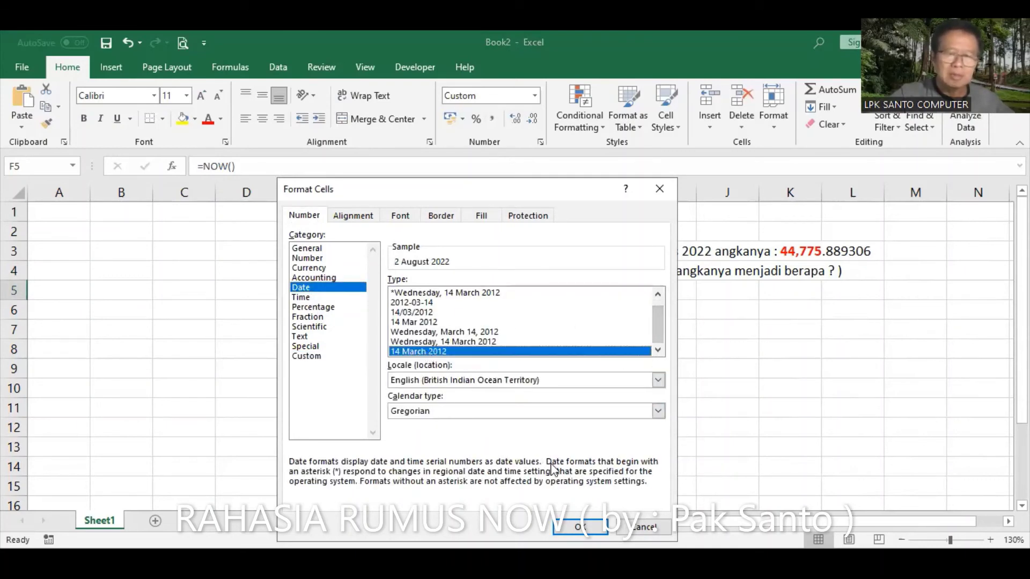
key(Return)
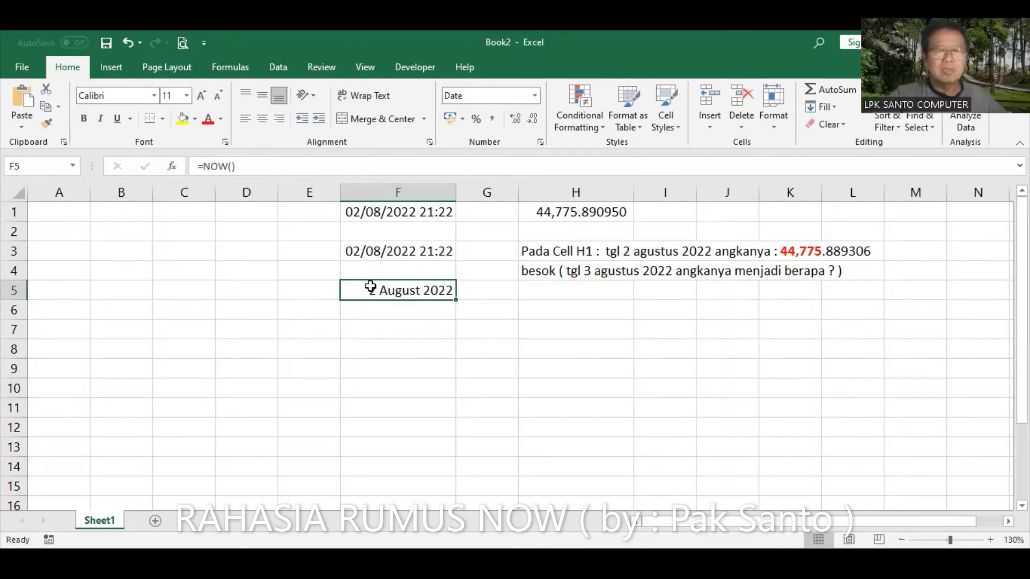
- Start saving the workbook, choosing the folder E: > EXCEL ON YOUTUBE > SELINGAN as its location
click(105, 44)
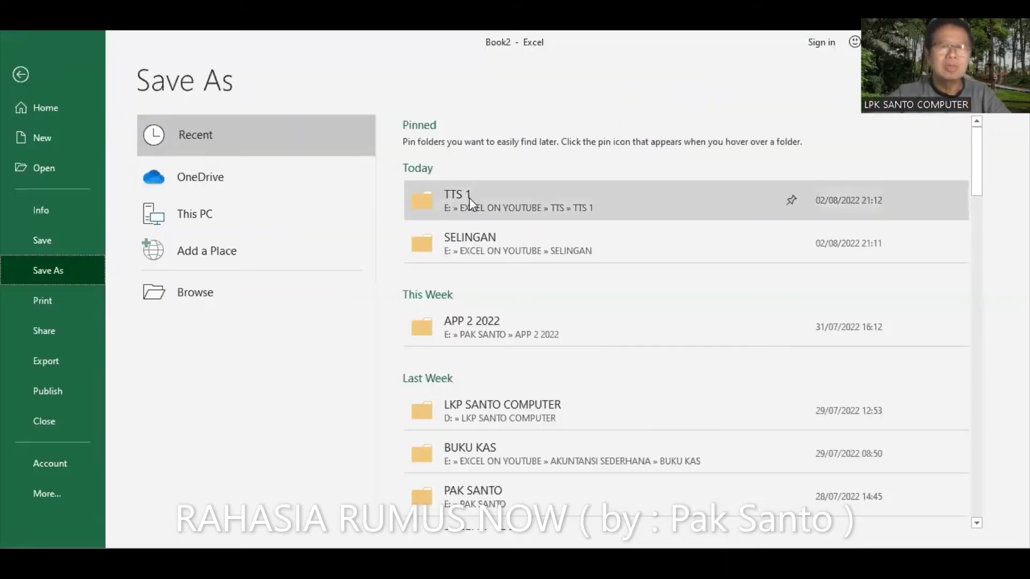
click(490, 257)
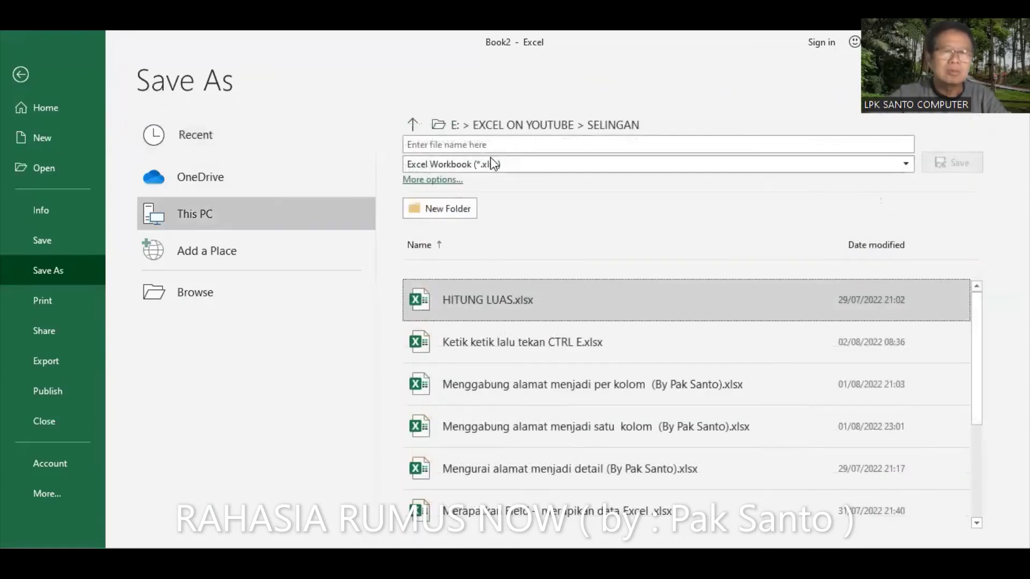
click(490, 143)
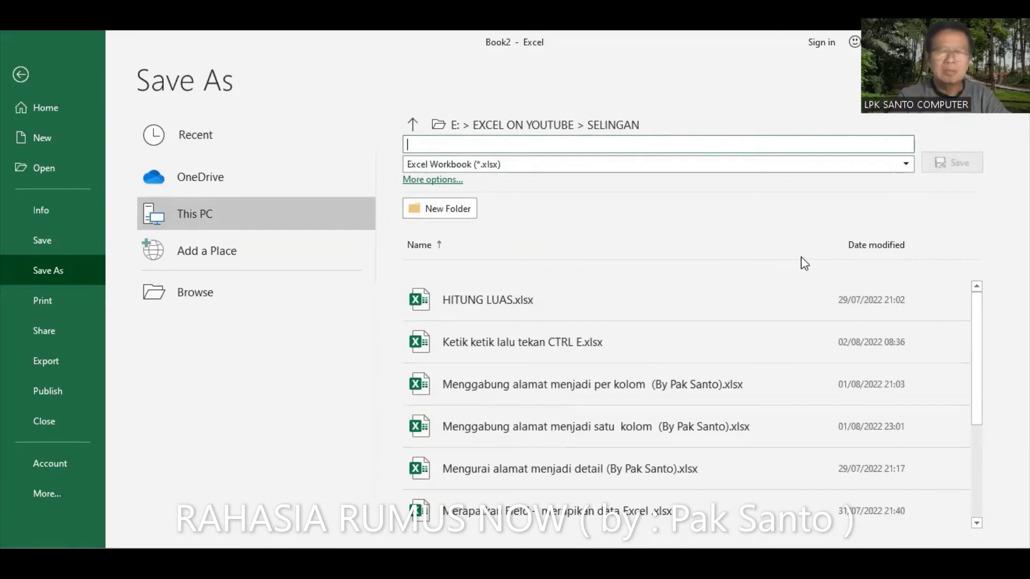
text(fung)
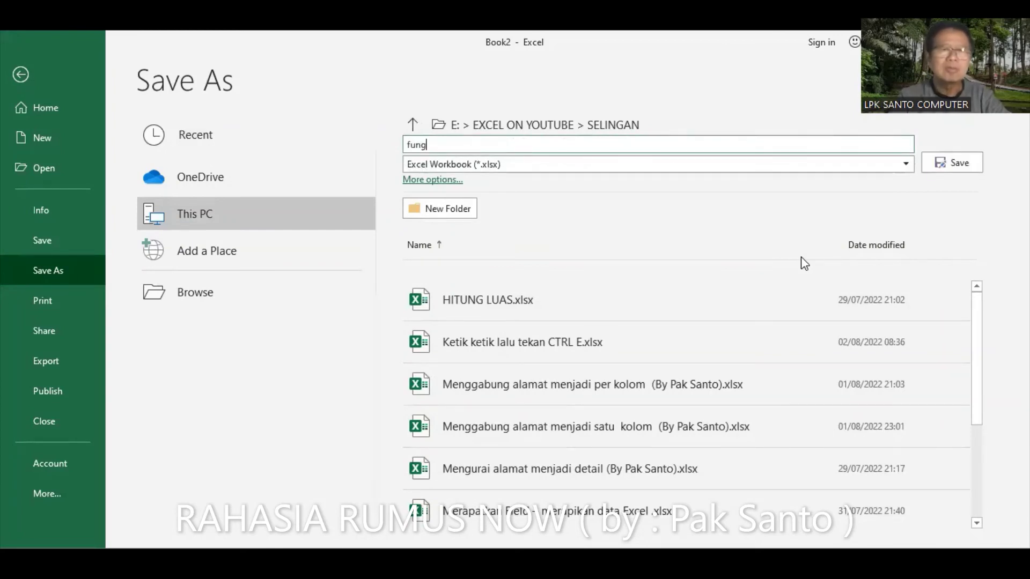
key(BackSpace)
key(BackSpace)
key(BackSpace)
text(FU)
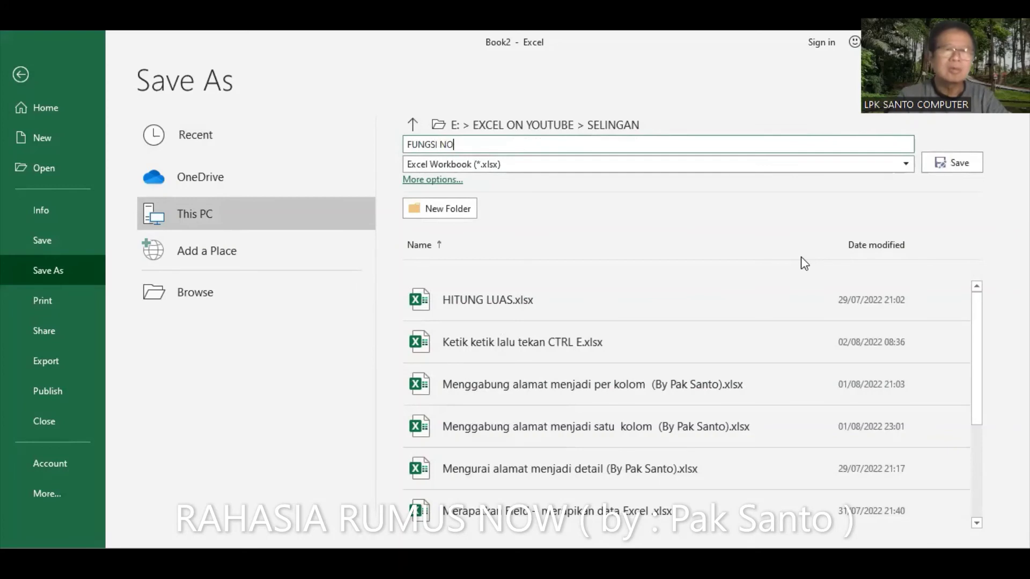
text(NGSI NO)
key(BackSpace)
key(BackSpace)
key(BackSpace)
key(BackSpace)
key(BackSpace)
key(BackSpace)
key(BackSpace)
key(BackSpace)
key(BackSpace)
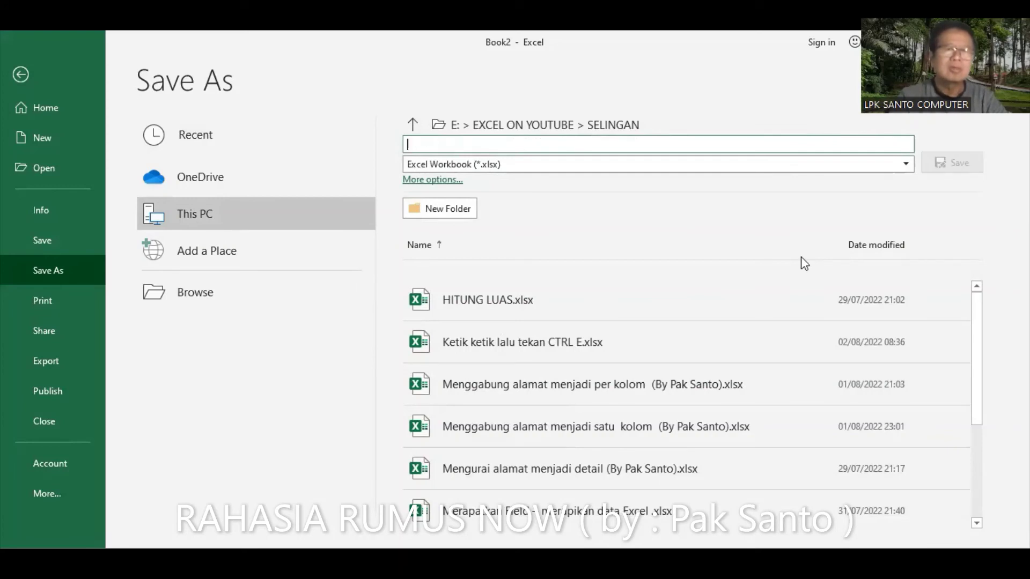
- Name the workbook RUMUS NOW and save it as an Excel Workbook in the SELINGAN folder
text(RUMUS NOW)
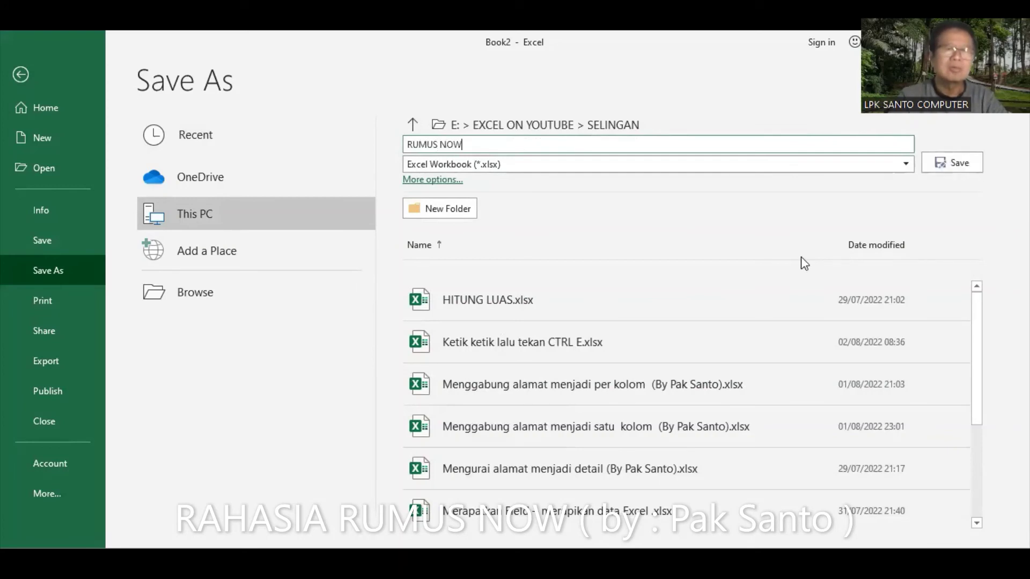
key(Return)
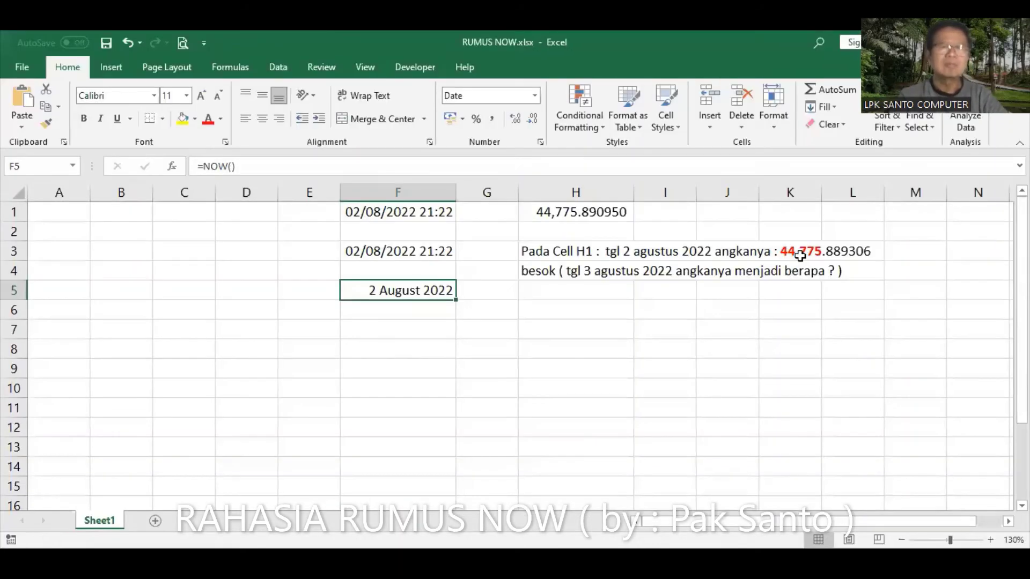